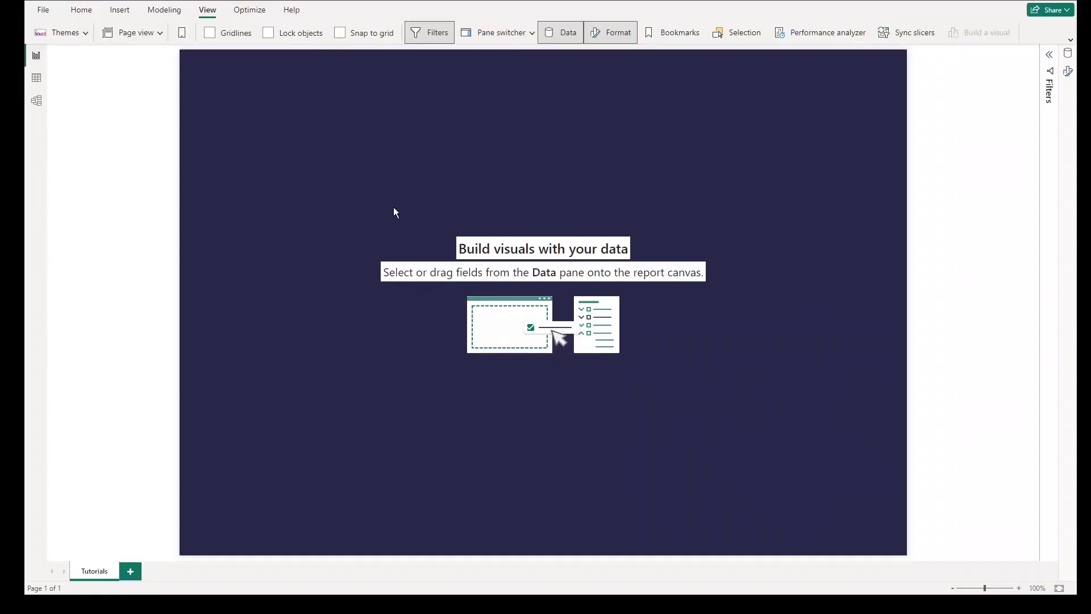
# - Add a table visual to the page with the Segment and Sales fields
pyautogui.rightClick(394, 211)
pyautogui.click(423, 243)
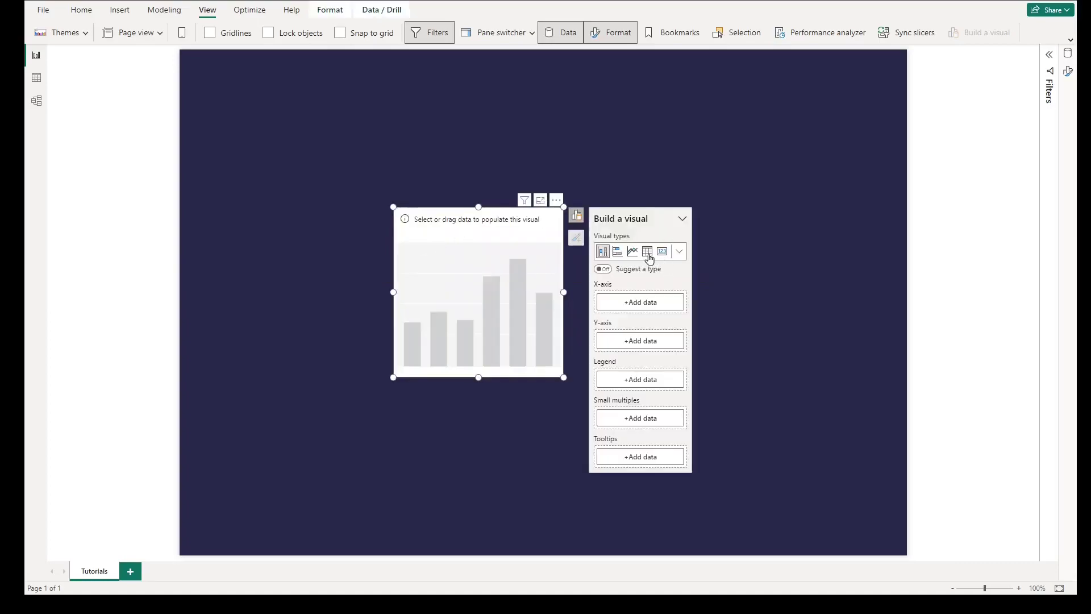
pyautogui.click(647, 251)
pyautogui.click(1068, 53)
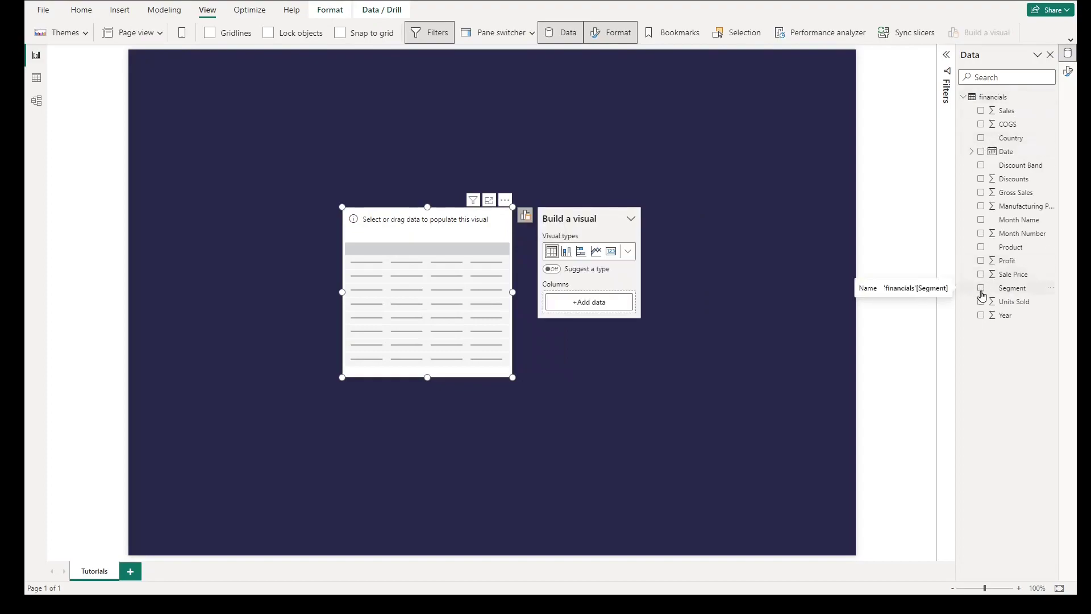
pyautogui.click(982, 288)
pyautogui.click(982, 110)
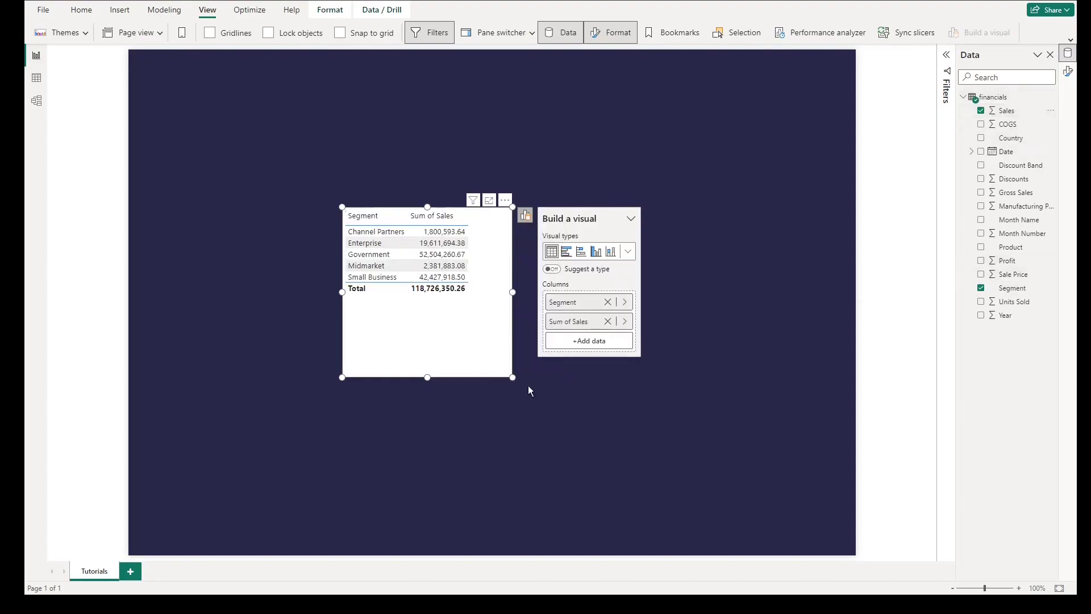
# - Enlarge the table visual to roughly twice its width and height and place it near the middle of the page
pyautogui.moveTo(513, 377); pyautogui.dragTo(651, 465)
pyautogui.moveTo(591, 426); pyautogui.dragTo(595, 390)
pyautogui.moveTo(649, 419); pyautogui.dragTo(672, 463)
pyautogui.moveTo(615, 394); pyautogui.dragTo(604, 394)
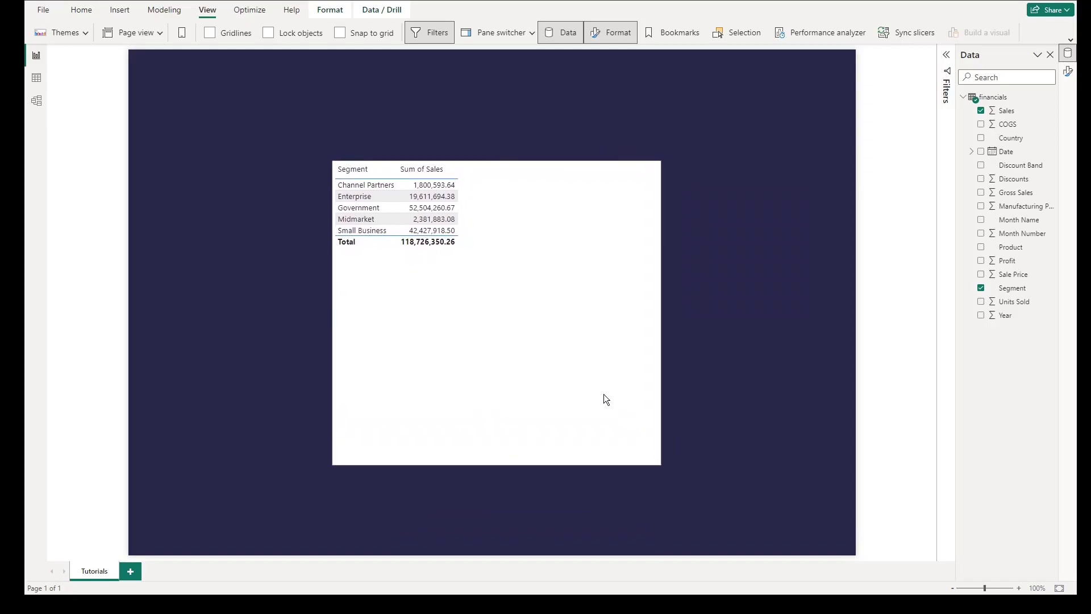
pyautogui.click(707, 415)
pyautogui.click(566, 249)
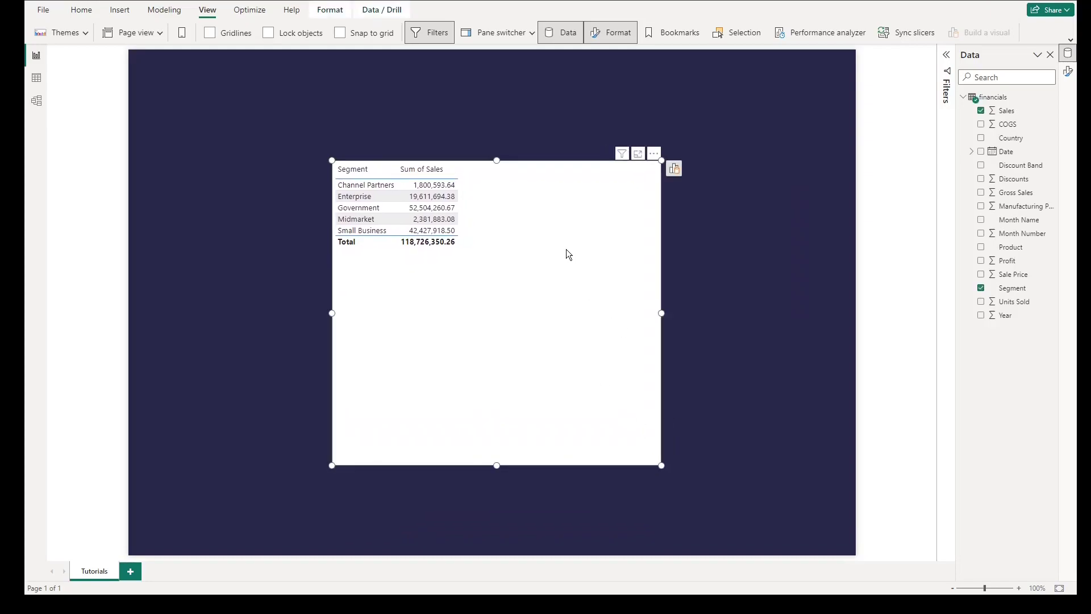
# - Convert the table to a 100% Stacked bar chart and move Segment from the Y-axis to Small multiples
pyautogui.click(675, 169)
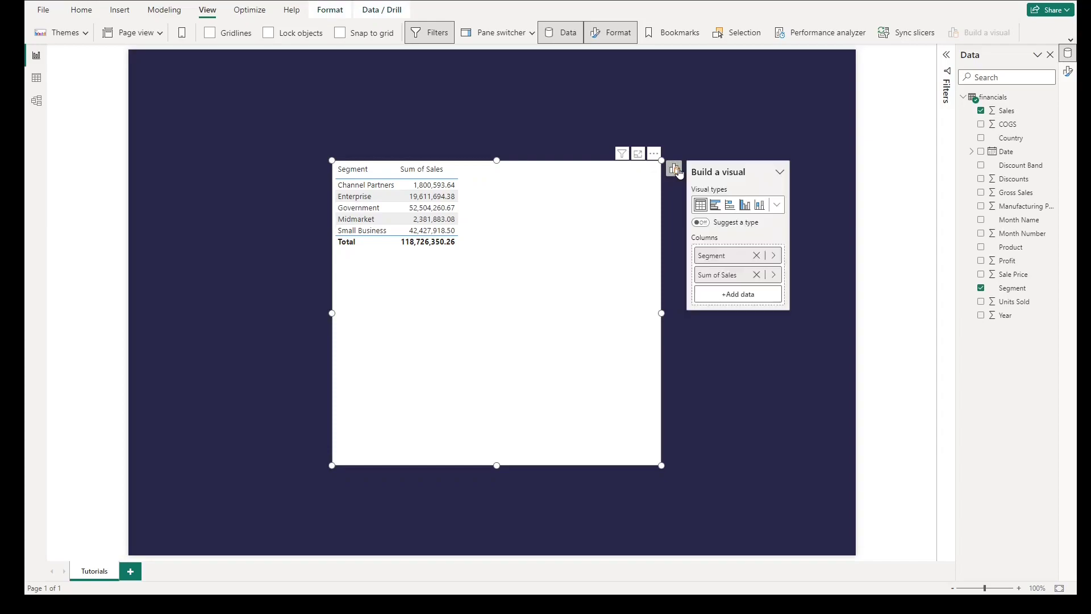
pyautogui.click(777, 206)
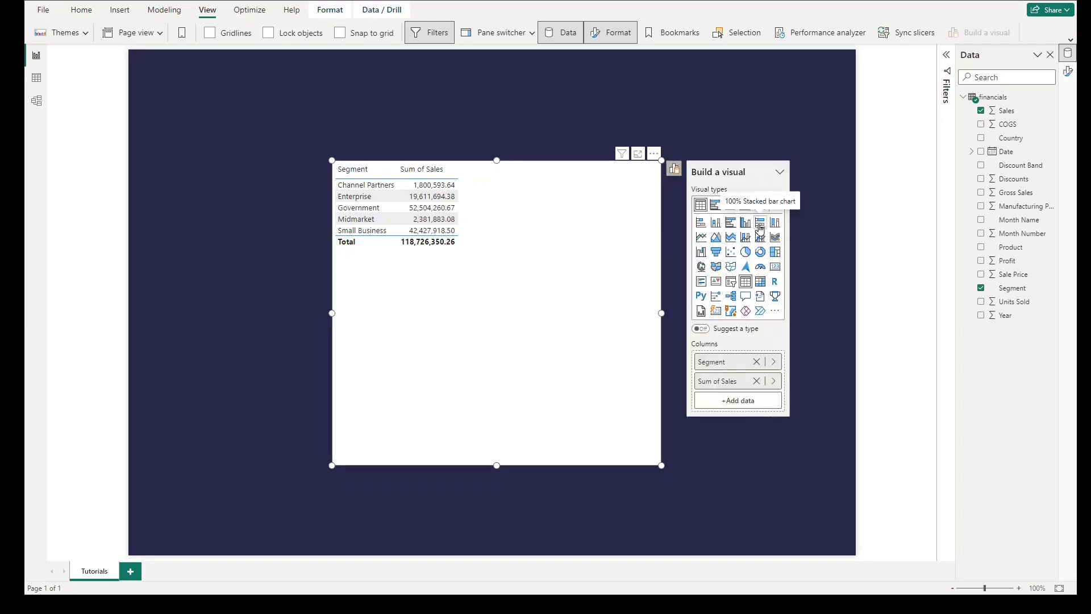
pyautogui.click(760, 226)
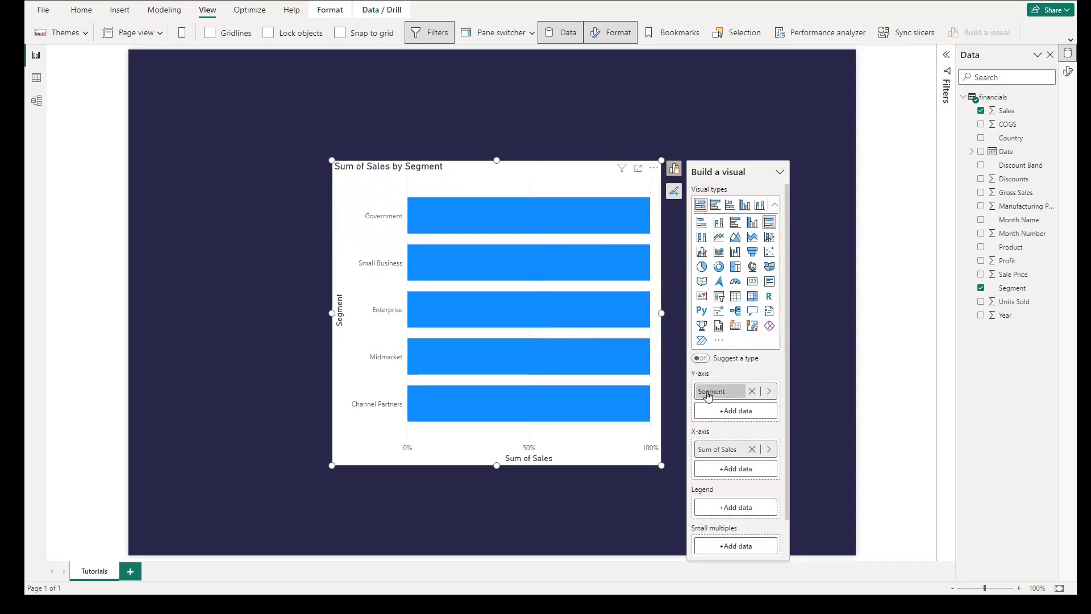
pyautogui.moveTo(708, 392); pyautogui.dragTo(719, 518)
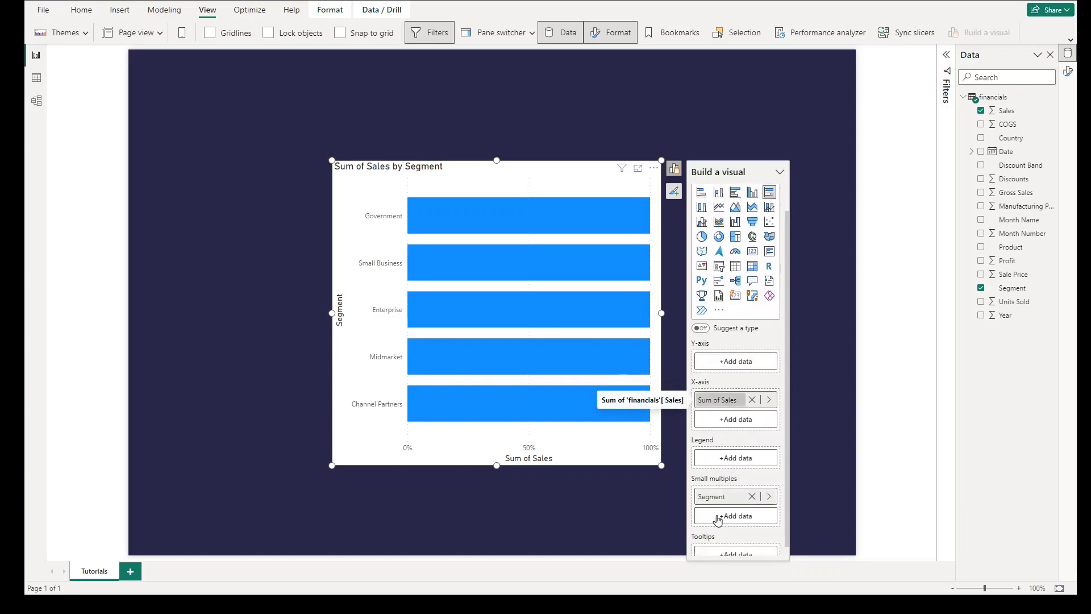
pyautogui.moveTo(453, 256)
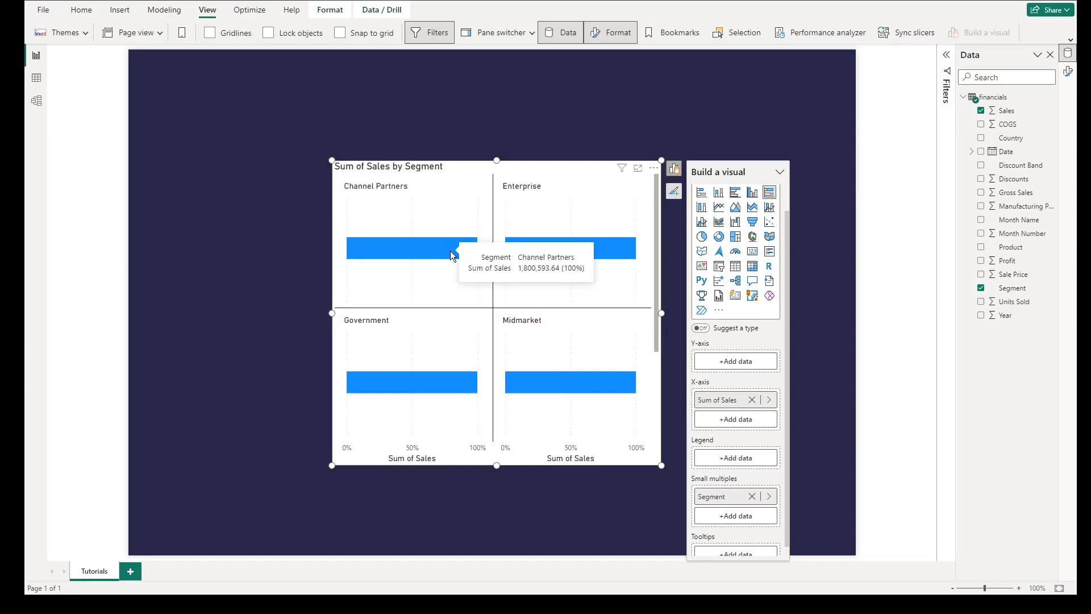
# - Set the small multiples layout to 5 rows and 1 column
pyautogui.click(1069, 77)
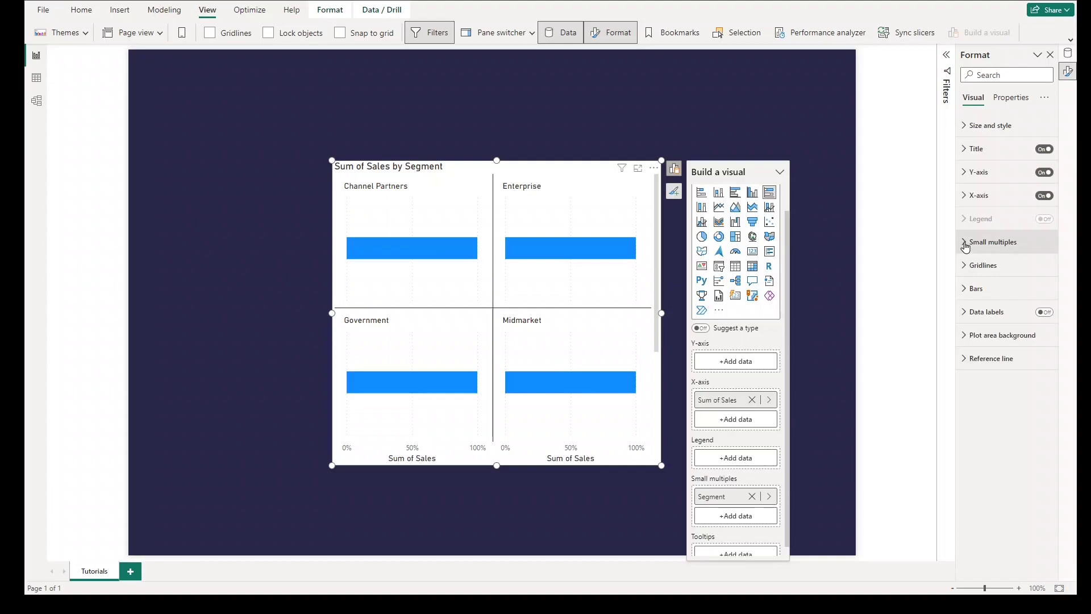
pyautogui.click(965, 243)
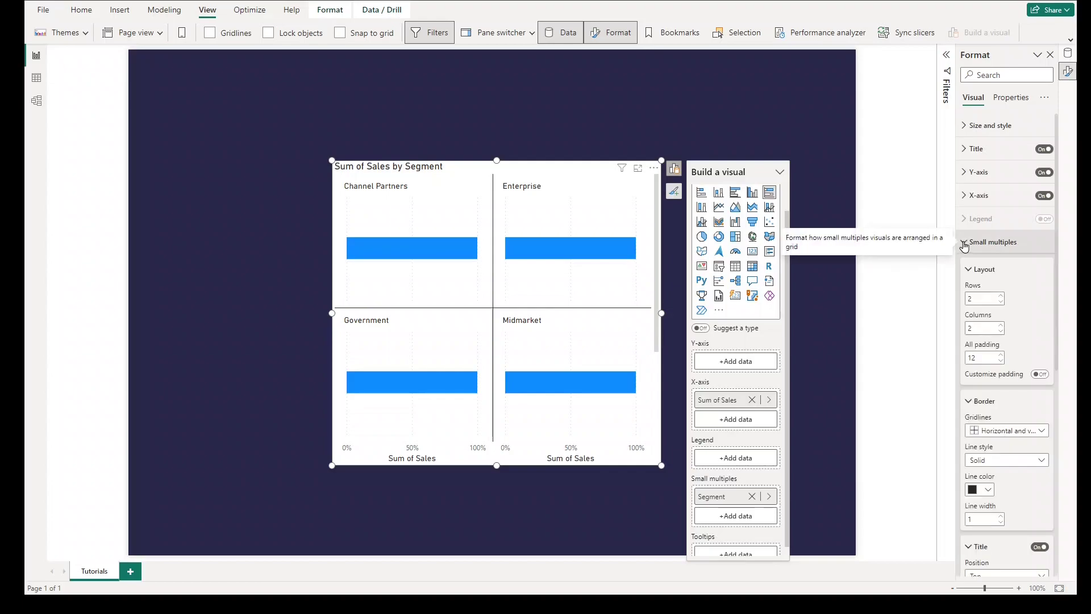
pyautogui.doubleClick(992, 296)
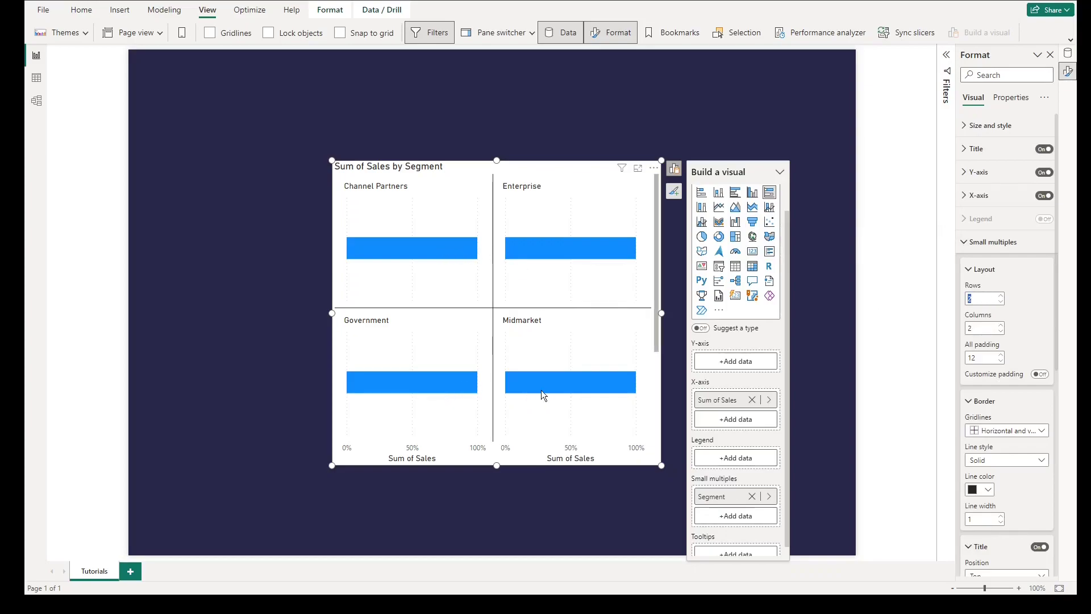
pyautogui.scroll(-2, 547, 360)
pyautogui.scroll(2, 507, 339)
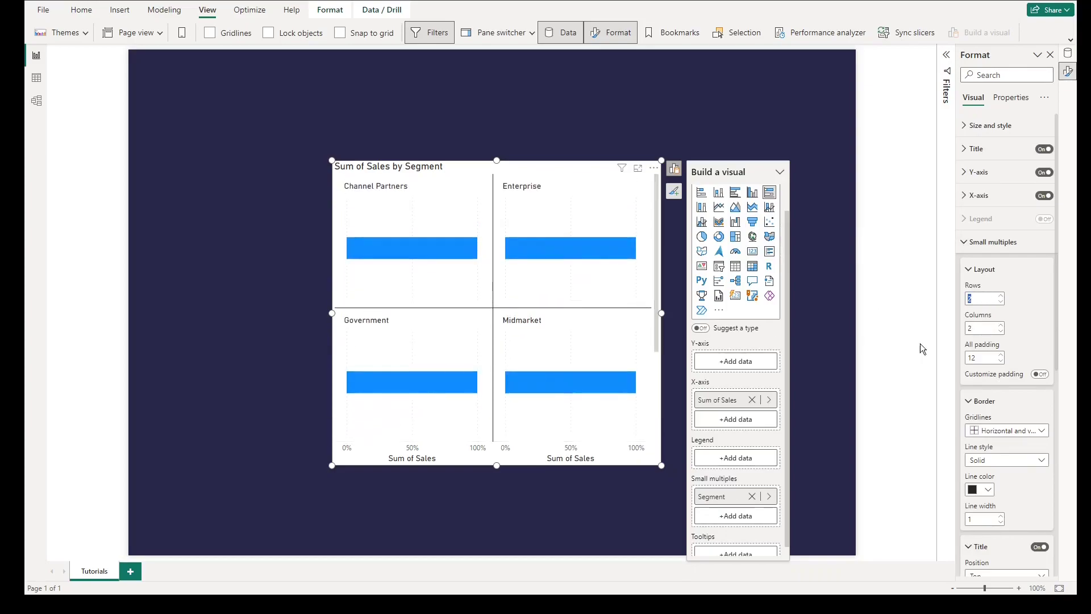
pyautogui.write('5')
pyautogui.doubleClick(985, 328)
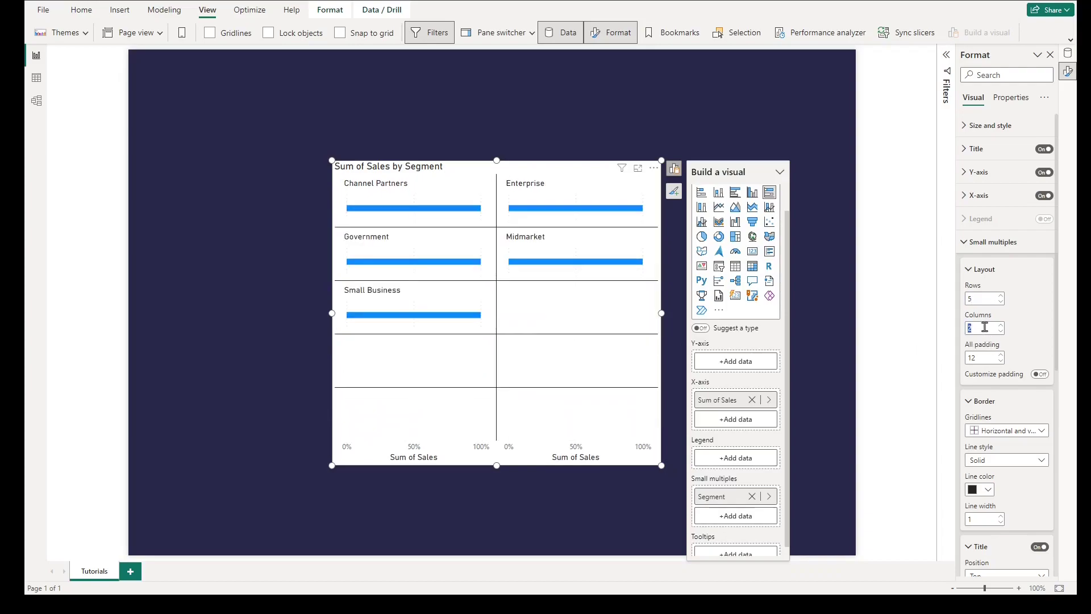
pyautogui.write('1')
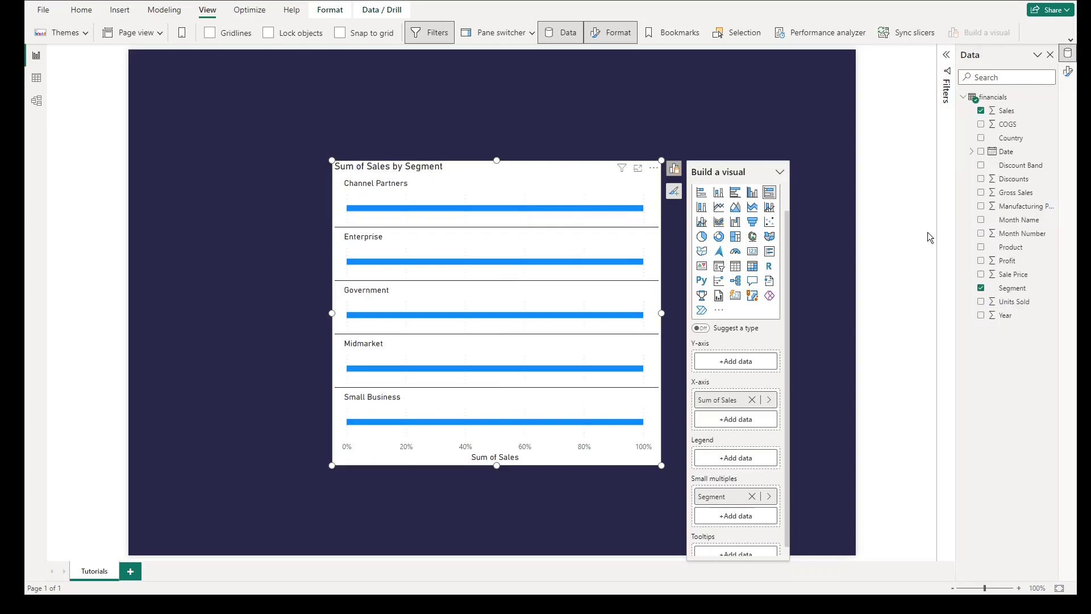
# - Add Year as the chart's legend and invert the X-axis range
pyautogui.moveTo(1001, 316); pyautogui.dragTo(739, 460)
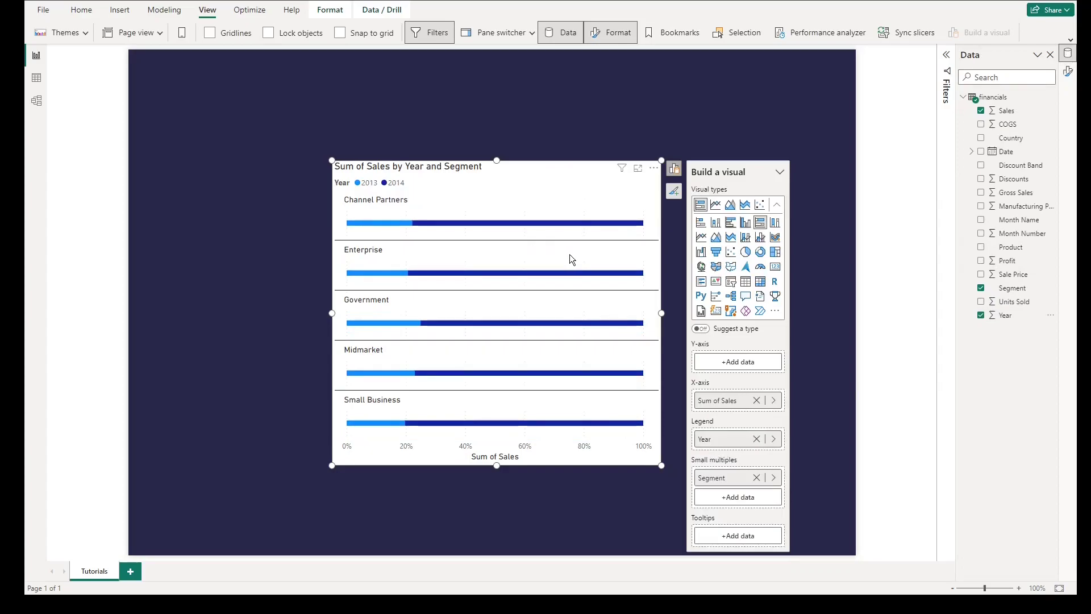
pyautogui.click(1068, 73)
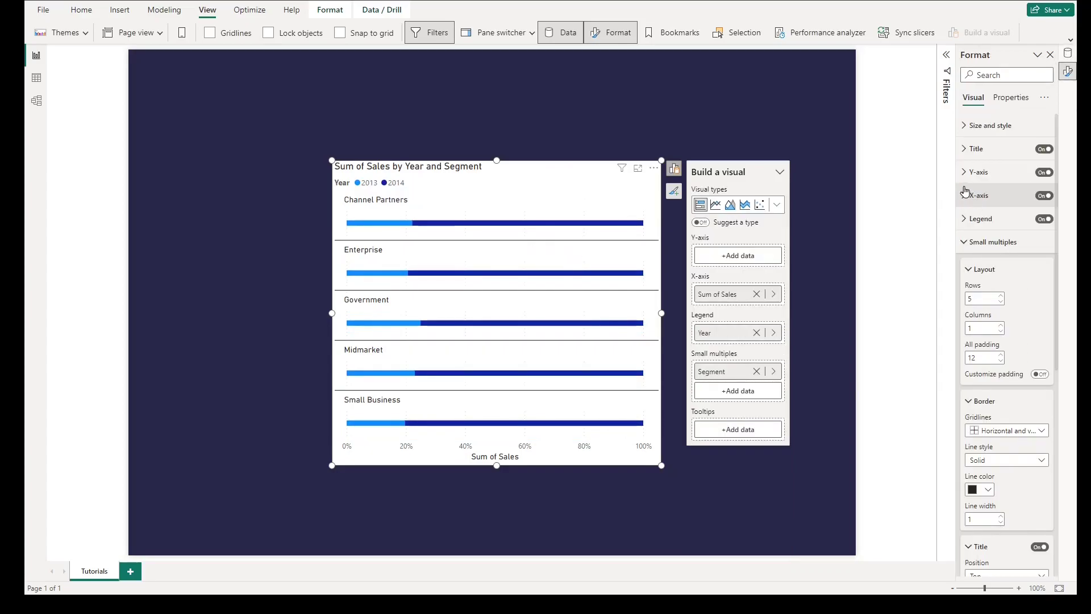
pyautogui.click(965, 196)
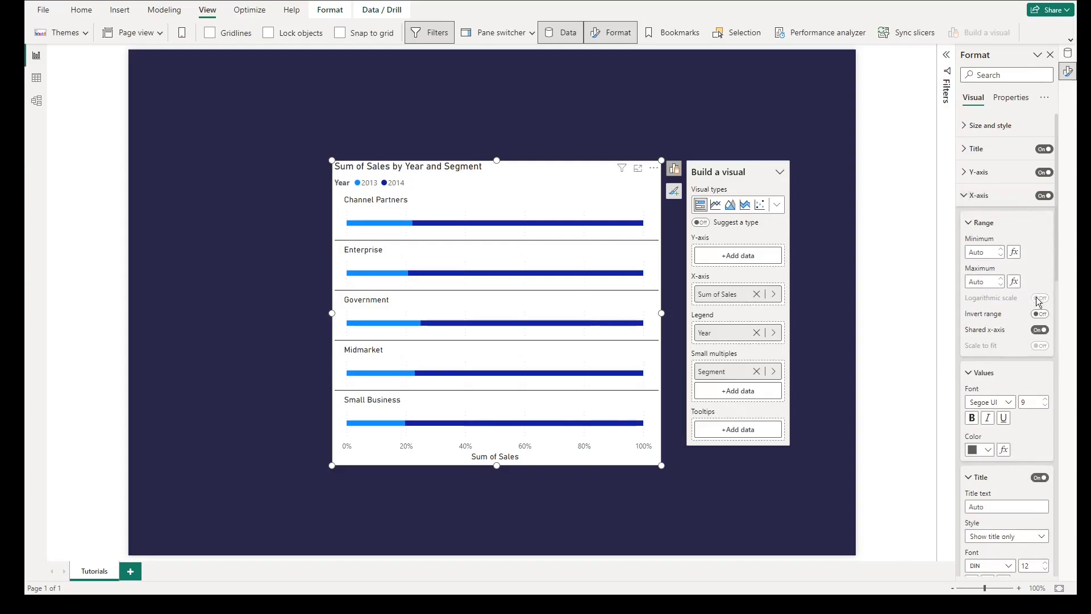
pyautogui.click(1040, 315)
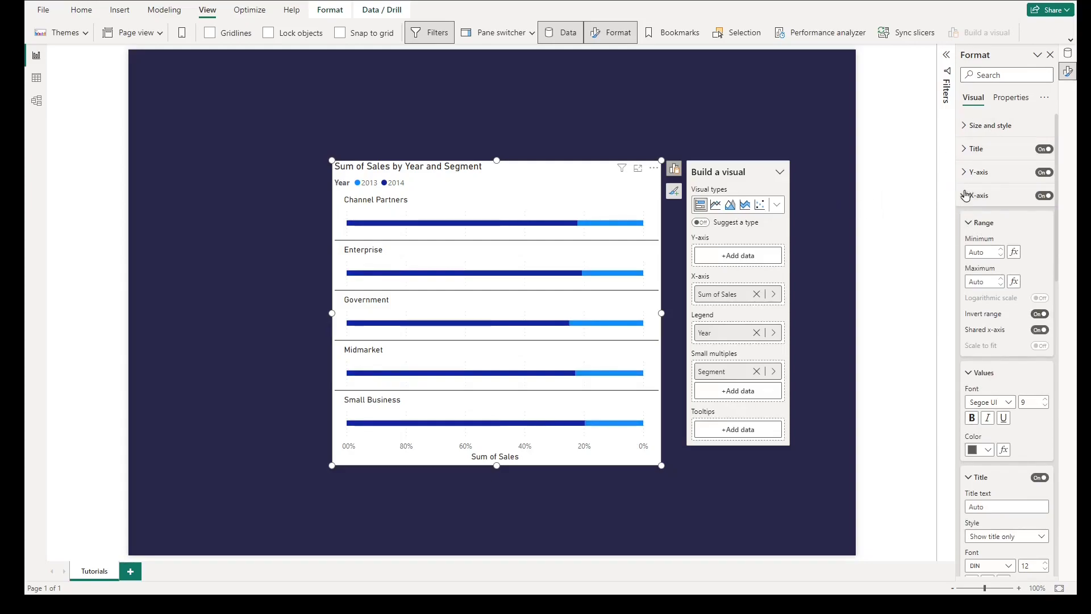
pyautogui.click(966, 196)
pyautogui.click(965, 243)
pyautogui.click(926, 492)
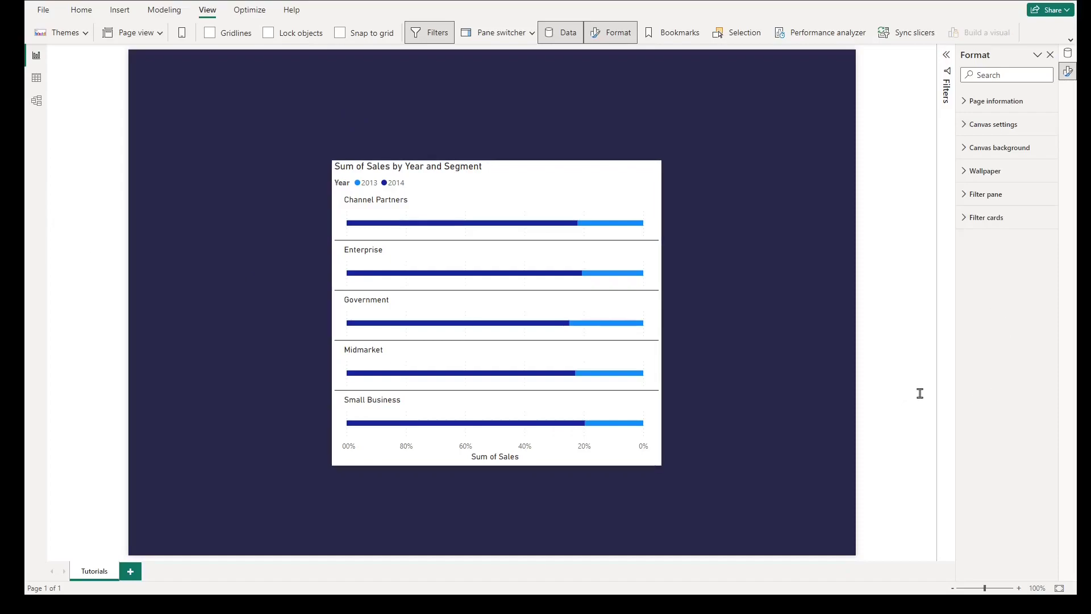
# - Set the chart's padding to 15 px on all four sides
pyautogui.press('Tab')
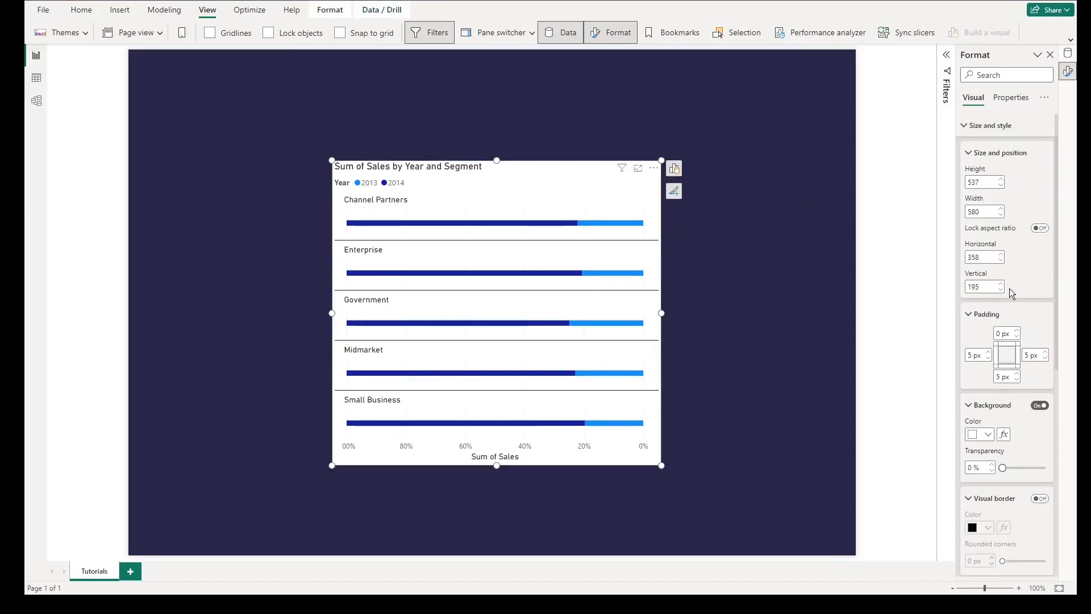
pyautogui.click(968, 354)
pyautogui.write('1')
pyautogui.doubleClick(1005, 334)
pyautogui.write('15')
pyautogui.doubleClick(1030, 354)
pyautogui.write('15')
pyautogui.doubleClick(1003, 376)
pyautogui.write('15')
pyautogui.click(977, 394)
pyautogui.doubleClick(1001, 376)
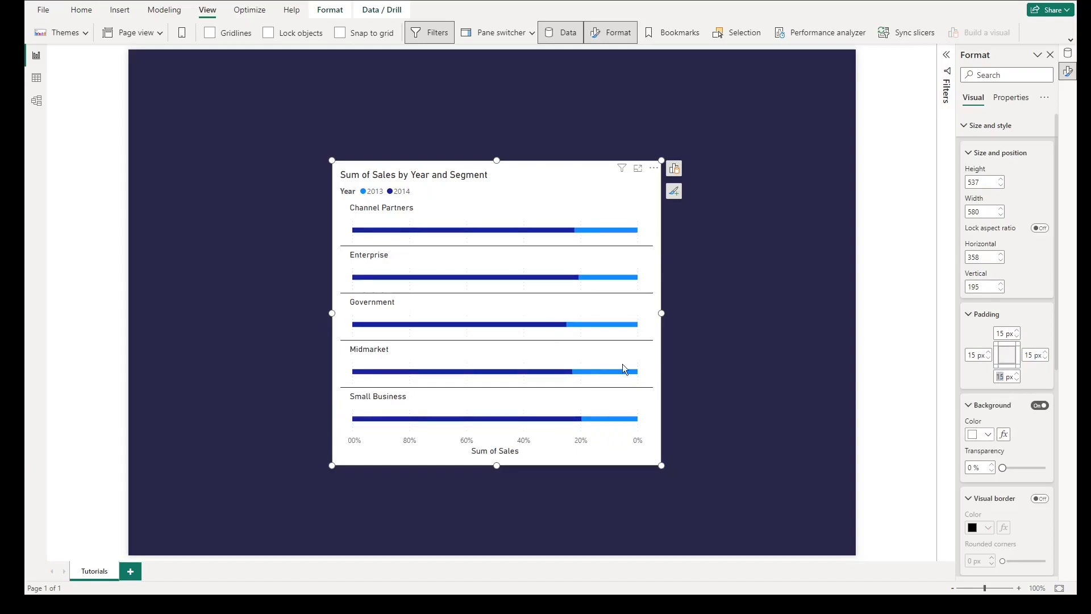
# - Give the chart's frame rounded corners
pyautogui.click(986, 434)
pyautogui.click(904, 254)
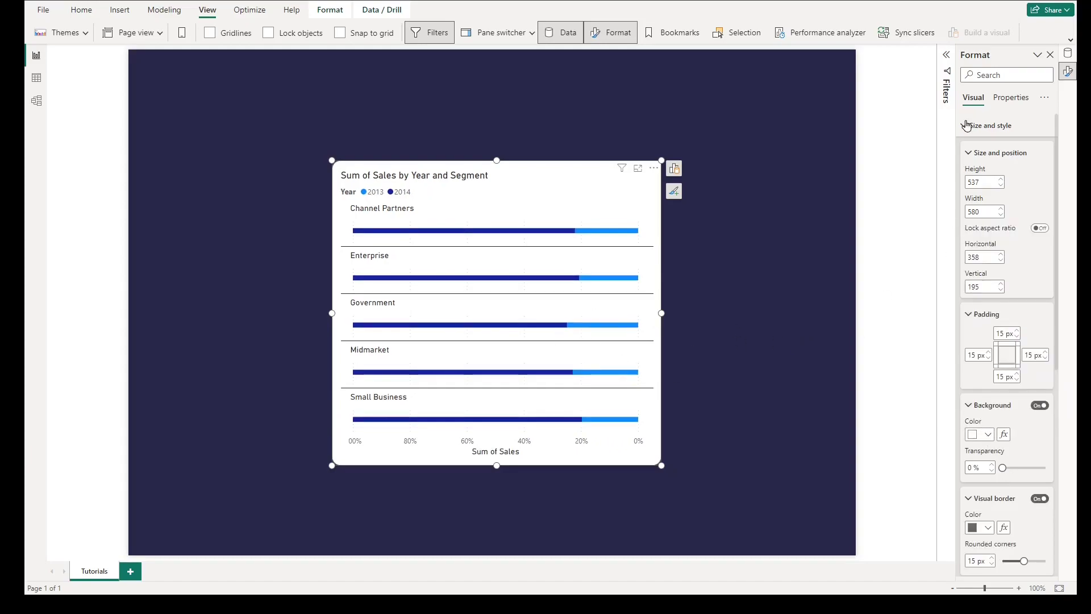
pyautogui.click(966, 125)
# - Change the chart title to "Sales Comparison" and format it in bold Calibri at size 15
pyautogui.click(964, 149)
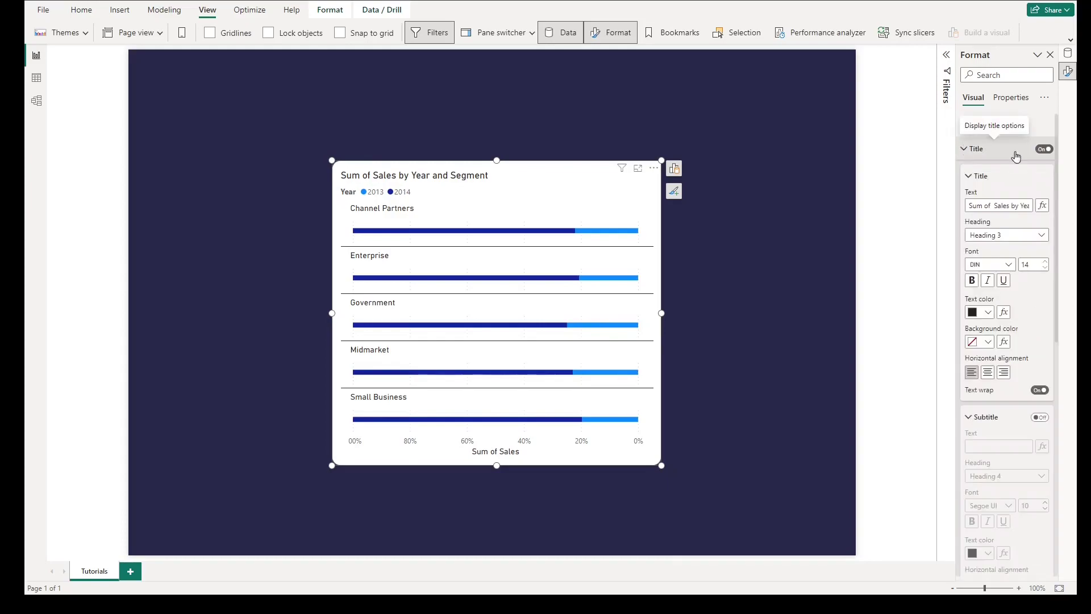
pyautogui.click(1011, 204)
pyautogui.write('Sales Comparison')
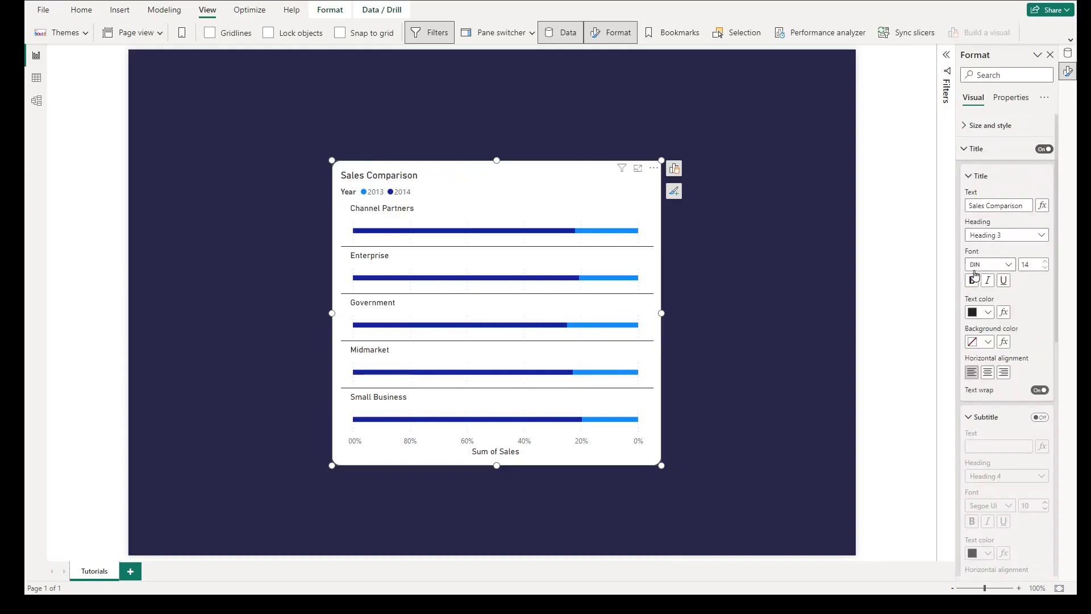
pyautogui.click(978, 265)
pyautogui.click(979, 318)
pyautogui.click(972, 281)
pyautogui.click(1044, 261)
# - Add the subtitle "This shows complete comparison of sales per each segmentation per year. Hover to see and view the complete tooltip of actual values."
pyautogui.scroll(-3, 1041, 291)
pyautogui.click(1040, 278)
pyautogui.click(994, 307)
pyautogui.hotkey('ctrl', 'v')
# - Set the subtitle's font size to 9 and turn on its text wrap
pyautogui.click(1001, 367)
pyautogui.click(1045, 370)
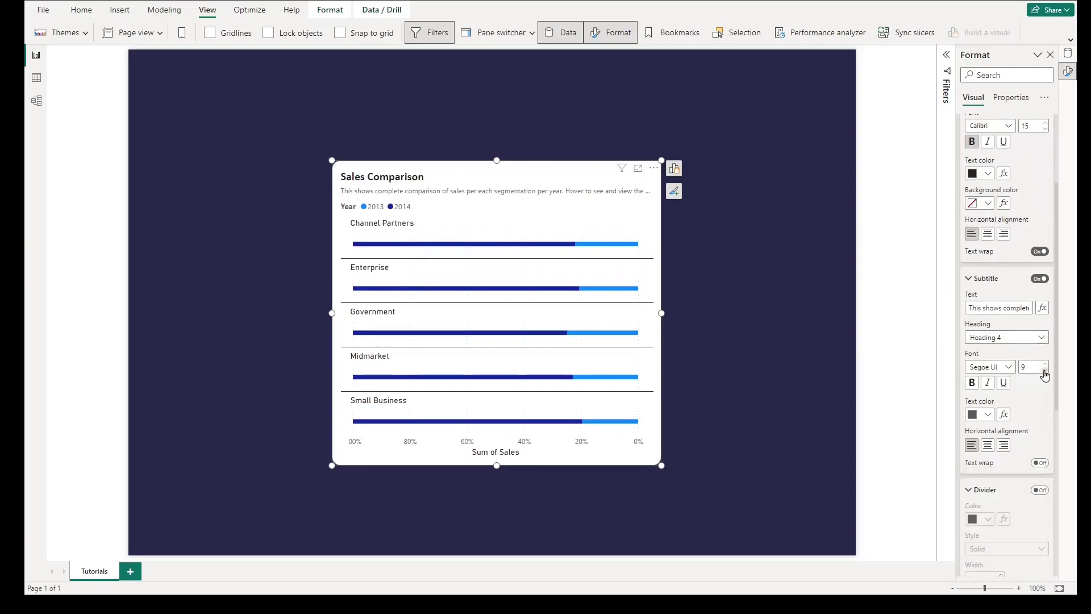
pyautogui.click(1045, 370)
pyautogui.click(1040, 463)
pyautogui.click(1045, 364)
pyautogui.scroll(3, 974, 228)
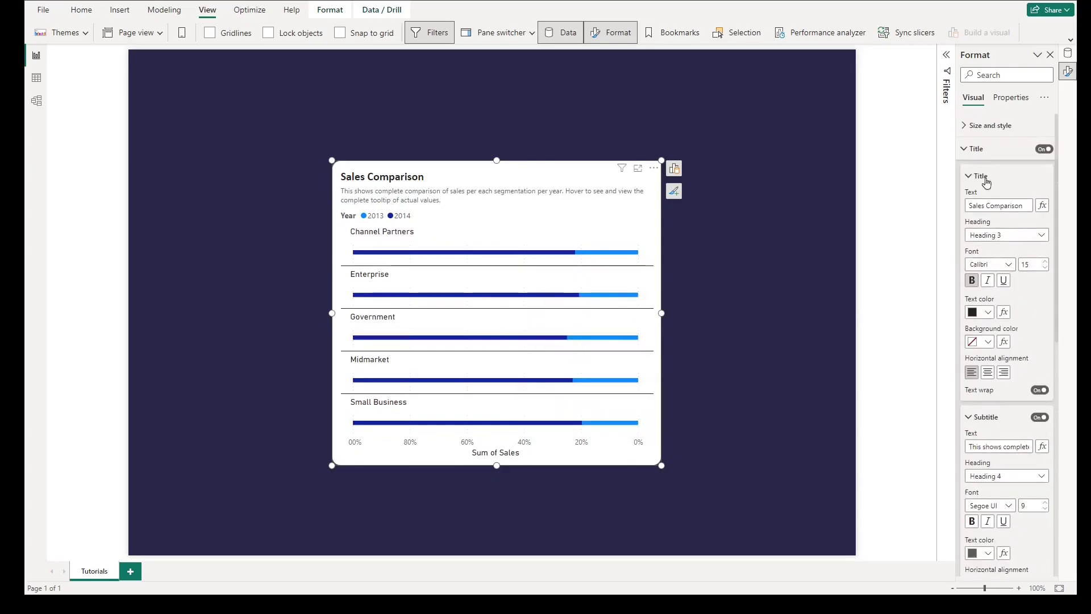
pyautogui.click(808, 198)
pyautogui.click(642, 255)
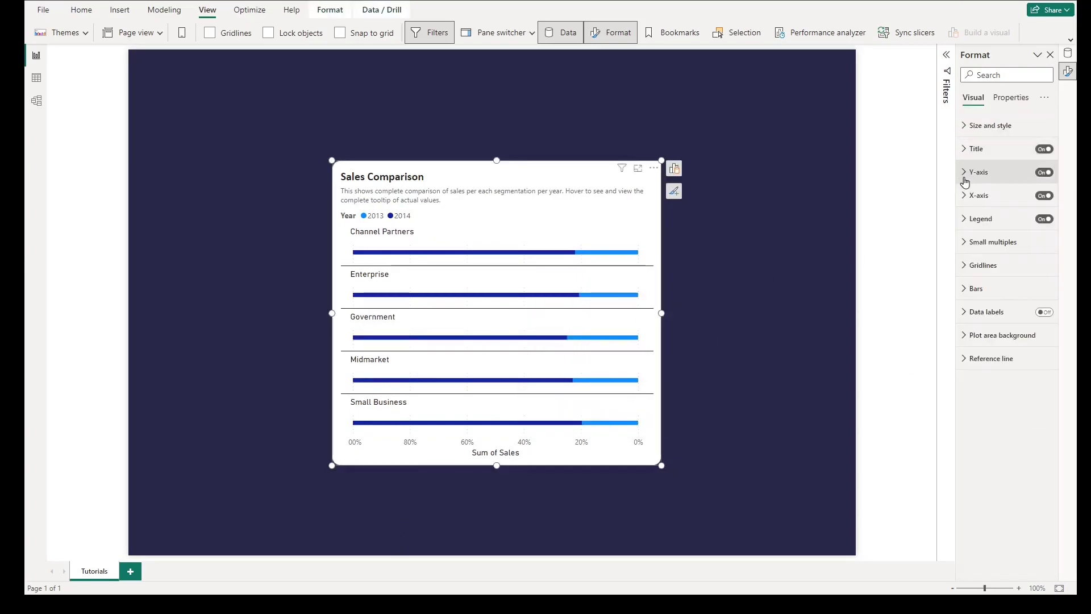
# - Turn off the chart's Y-axis along with its title
pyautogui.click(973, 173)
pyautogui.click(1039, 357)
pyautogui.click(1044, 172)
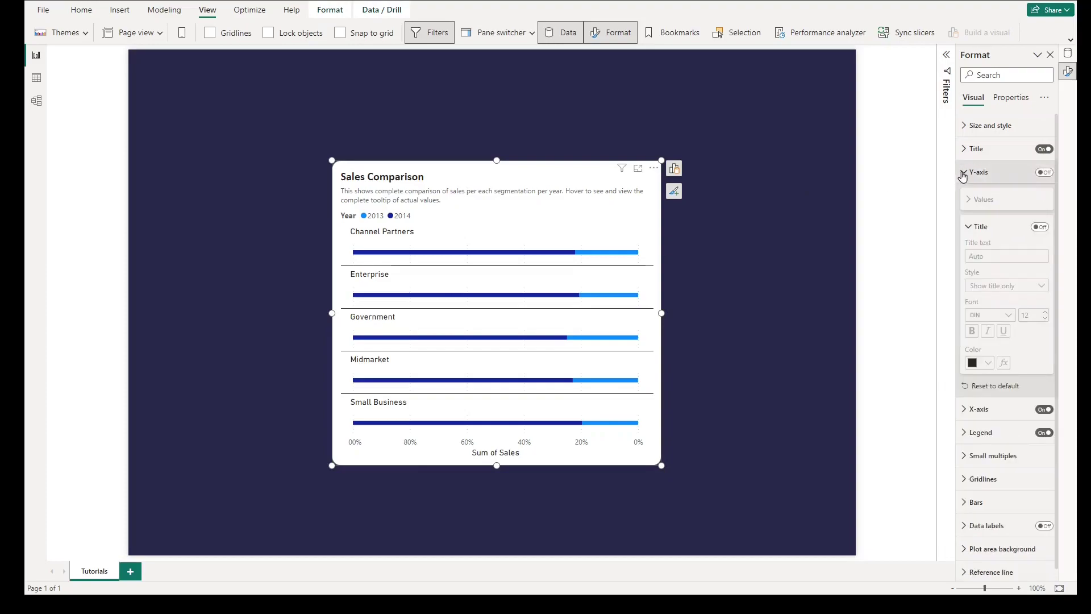
# - Turn off the chart's X-axis, including its title, and hide the legend
pyautogui.click(964, 195)
pyautogui.scroll(-2, 1001, 329)
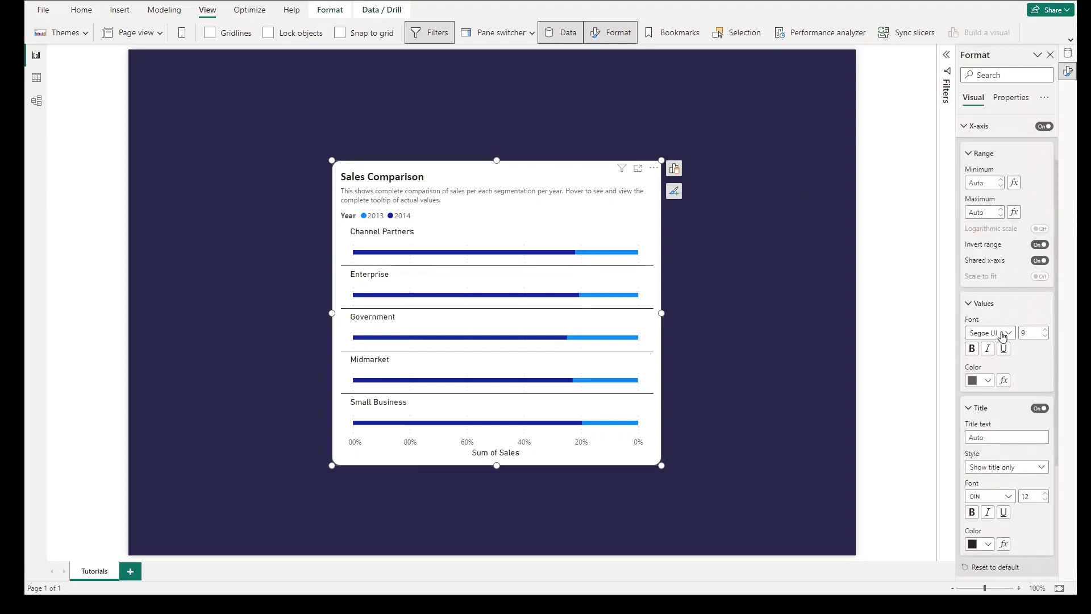
pyautogui.click(1039, 408)
pyautogui.scroll(2, 968, 199)
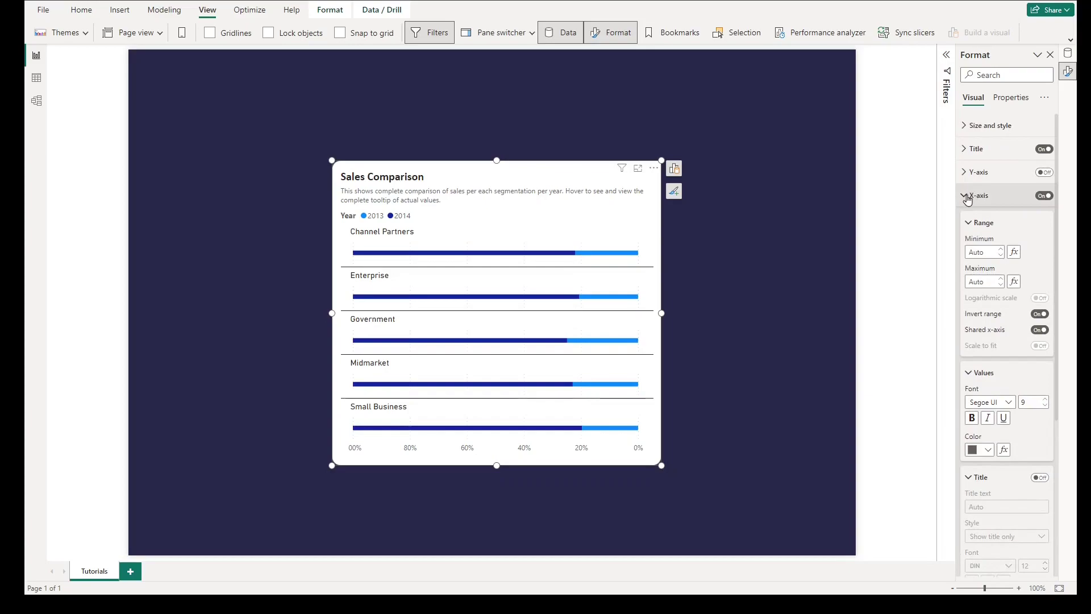
pyautogui.click(1045, 196)
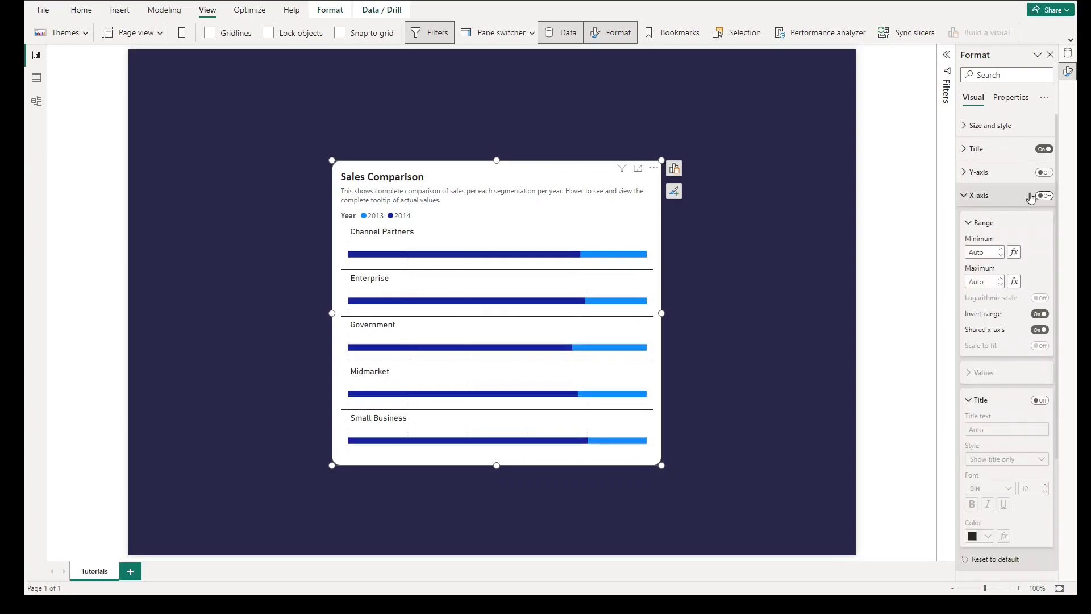
pyautogui.click(1045, 220)
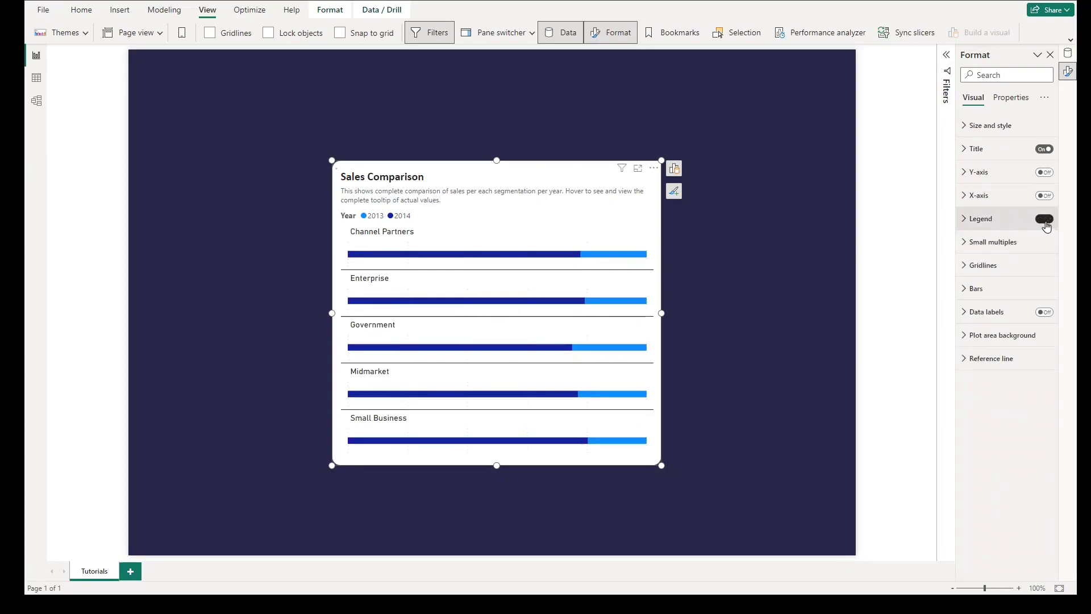
# - Set the small multiples' titles to the Calibri font in bold
pyautogui.click(963, 244)
pyautogui.scroll(-3, 1006, 284)
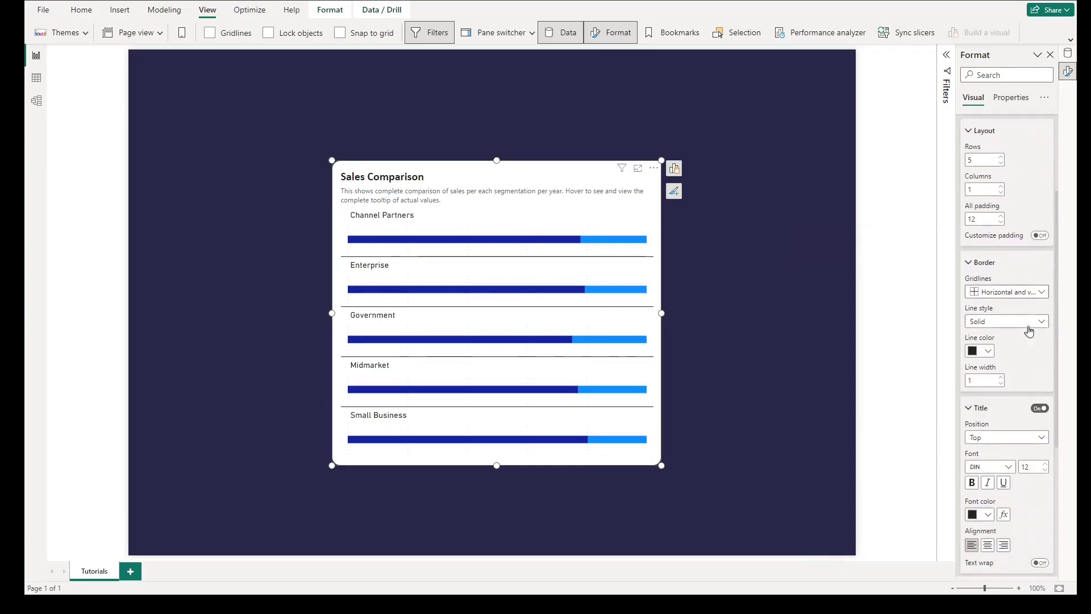
pyautogui.scroll(-5, 1003, 449)
pyautogui.click(992, 259)
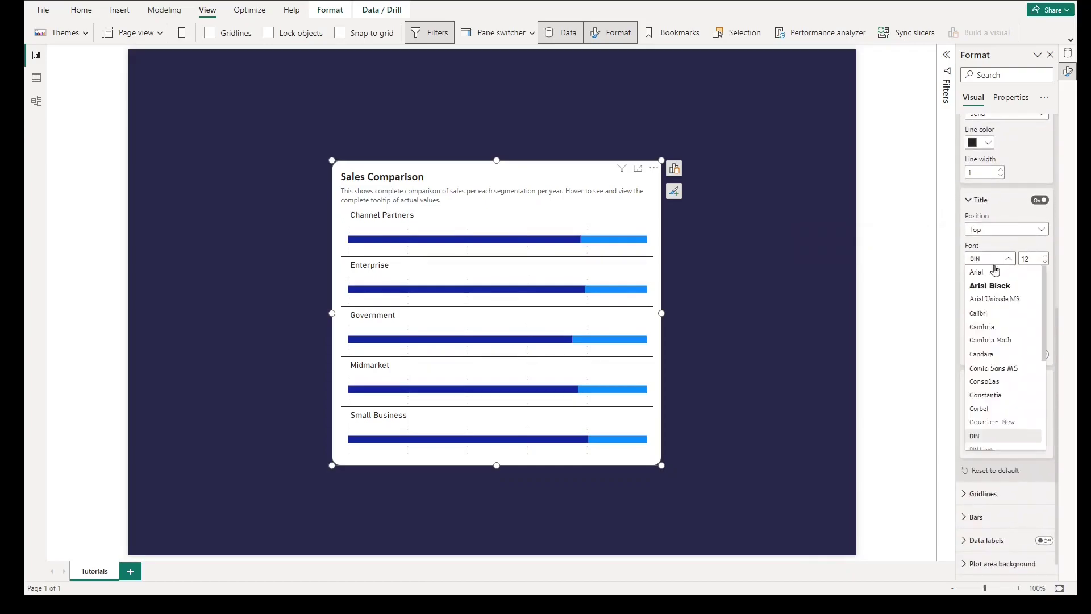
pyautogui.click(983, 315)
pyautogui.click(972, 275)
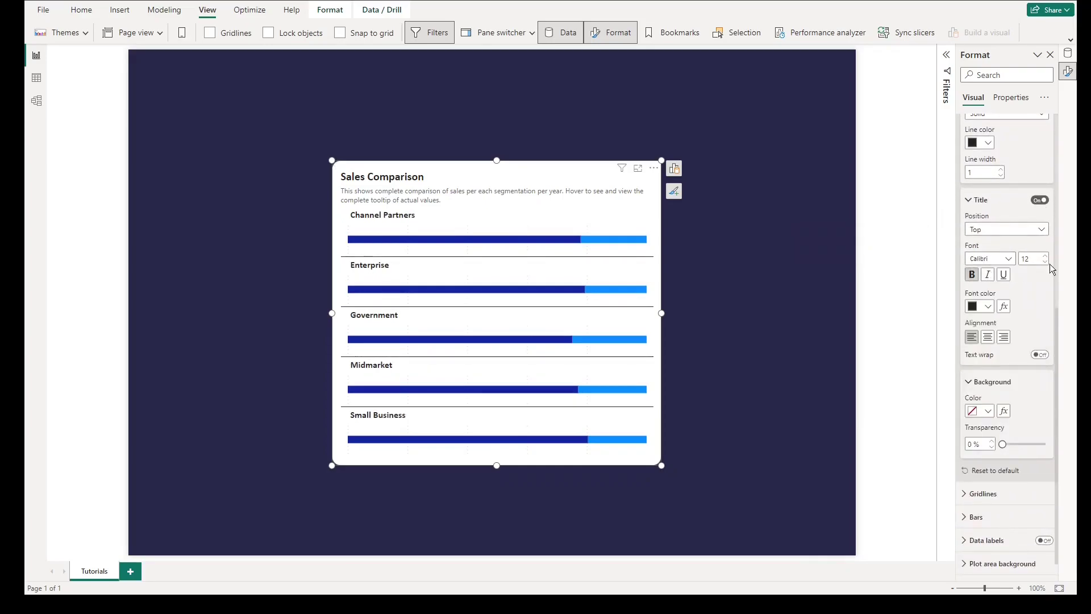
# - Change the small multiples' border line color to gray and set their border gridlines to None
pyautogui.scroll(4, 1050, 264)
pyautogui.scroll(1, 998, 430)
pyautogui.click(982, 420)
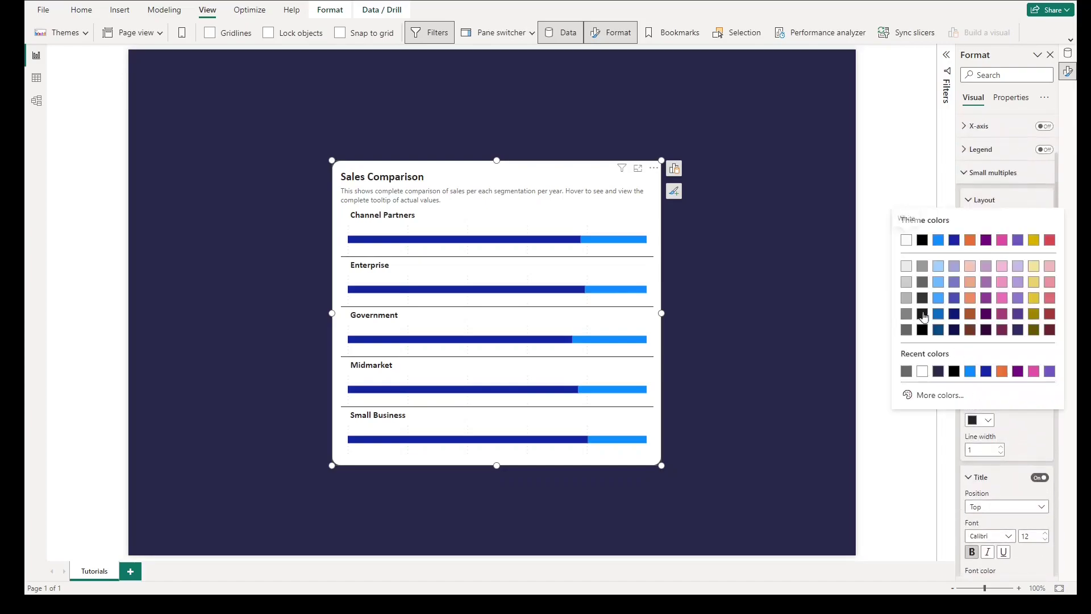
pyautogui.click(908, 300)
pyautogui.click(1010, 362)
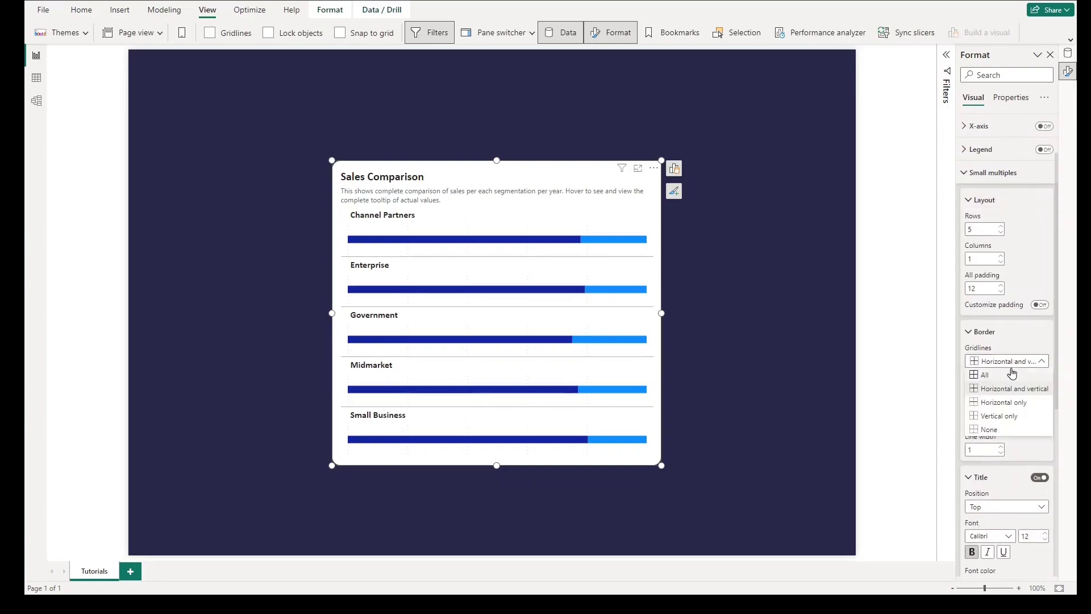
pyautogui.click(1010, 429)
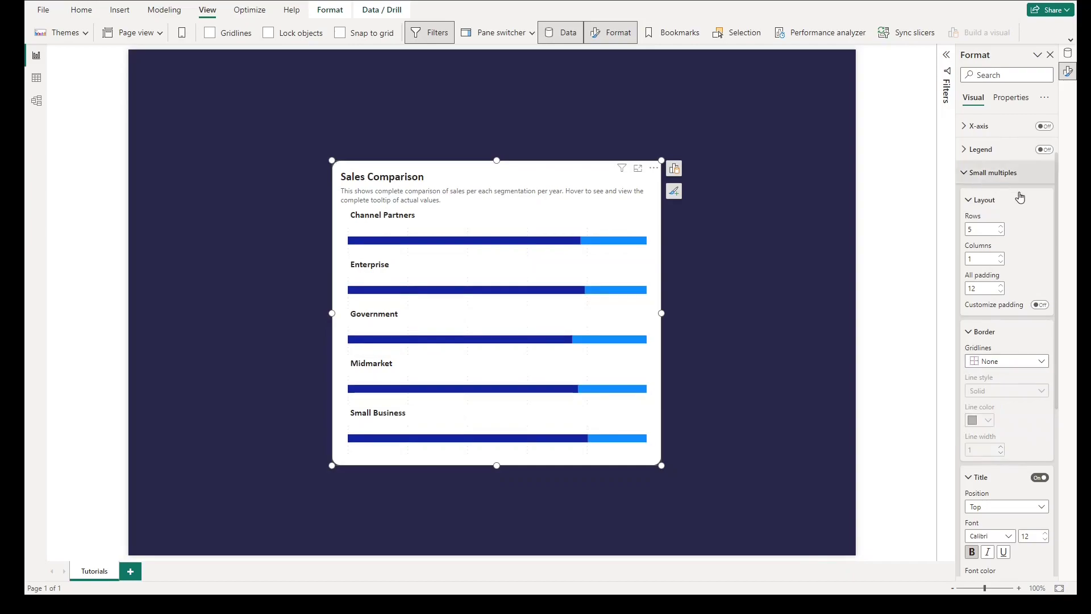
pyautogui.click(1012, 172)
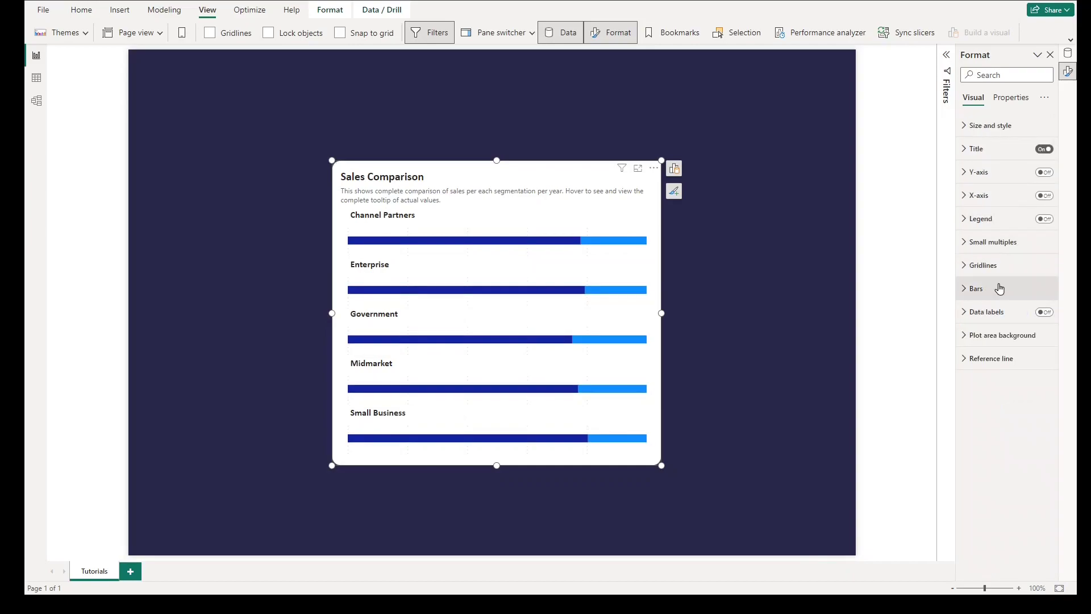
# - Thicken the bars by setting the inner padding to 0 px and the minimum category width to 36 px
pyautogui.click(1010, 287)
pyautogui.scroll(-1, 1023, 284)
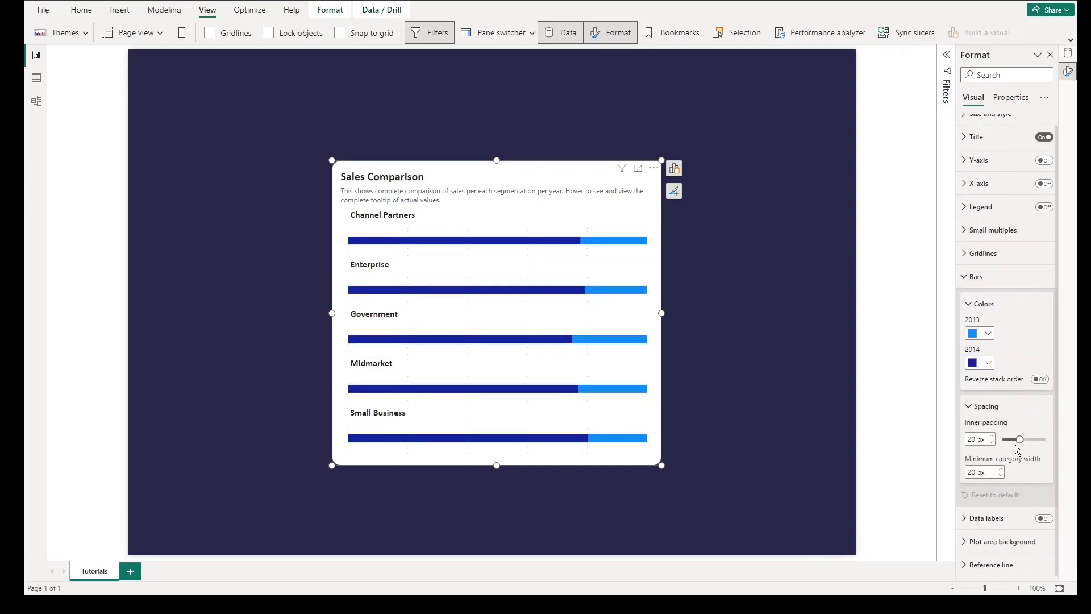
pyautogui.moveTo(1020, 440); pyautogui.dragTo(1002, 440)
pyautogui.click(1001, 469)
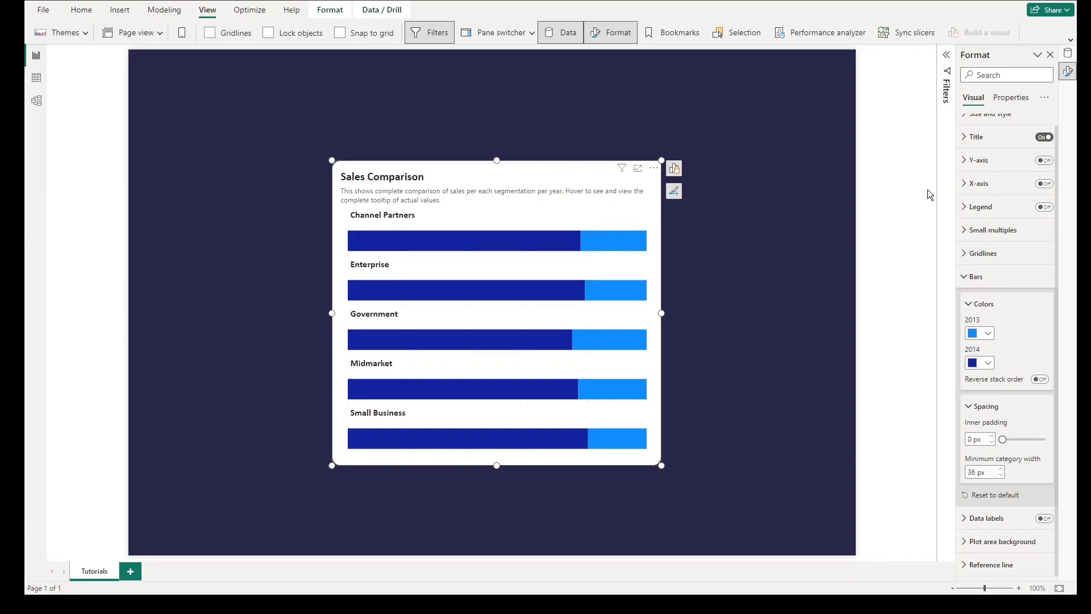
# - Apply copied custom colors to the bars, dark navy for 2013 and golden yellow for 2014
pyautogui.click(989, 333)
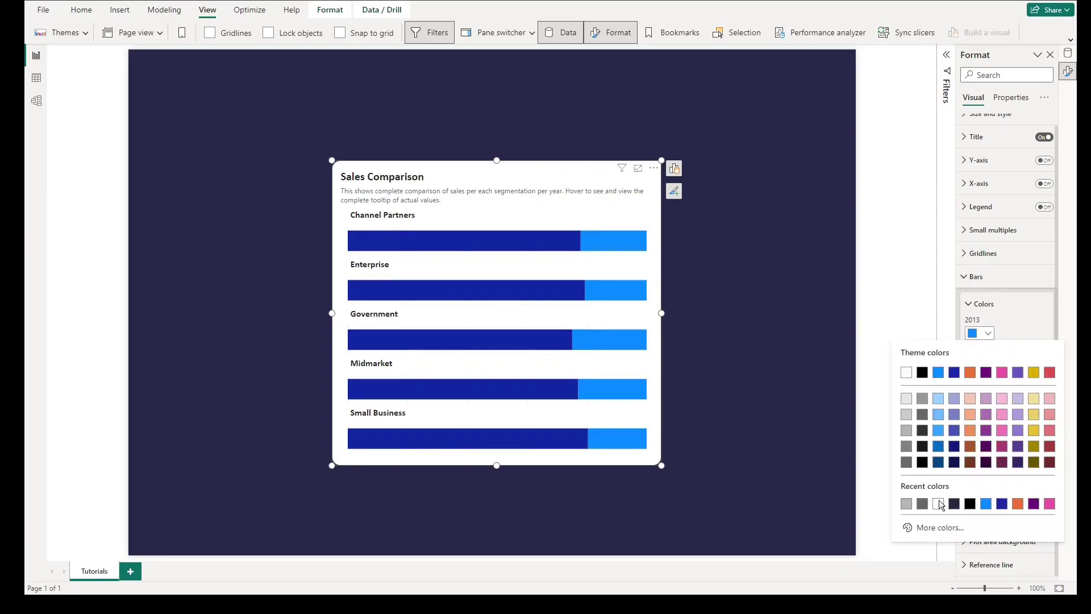
pyautogui.click(938, 528)
pyautogui.hotkey('ctrl', 'v')
pyautogui.click(1053, 323)
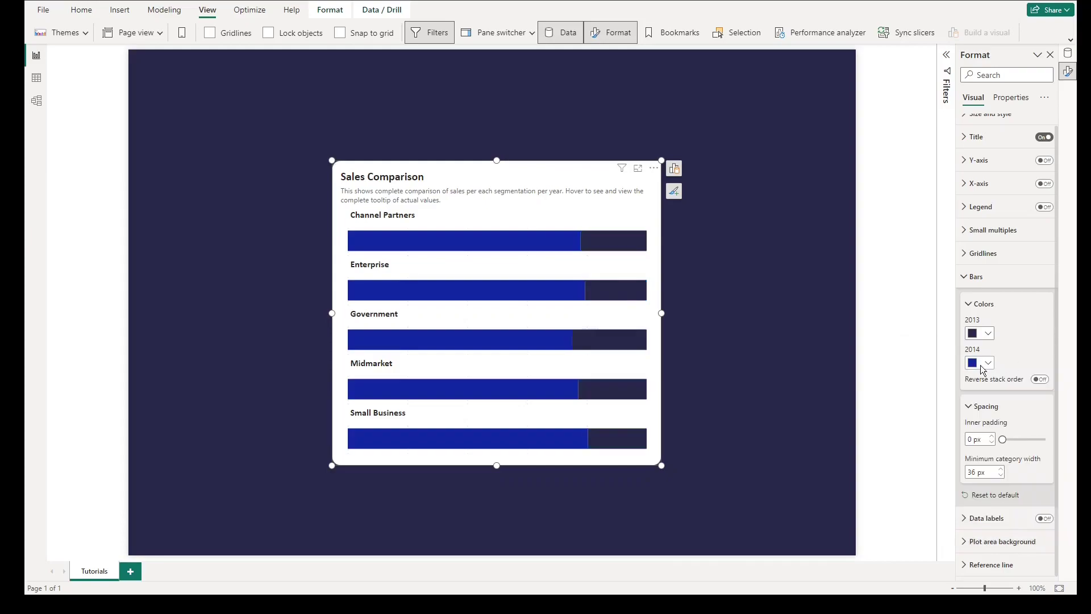
pyautogui.click(986, 364)
pyautogui.click(937, 560)
pyautogui.write('#FFC000')
pyautogui.click(975, 276)
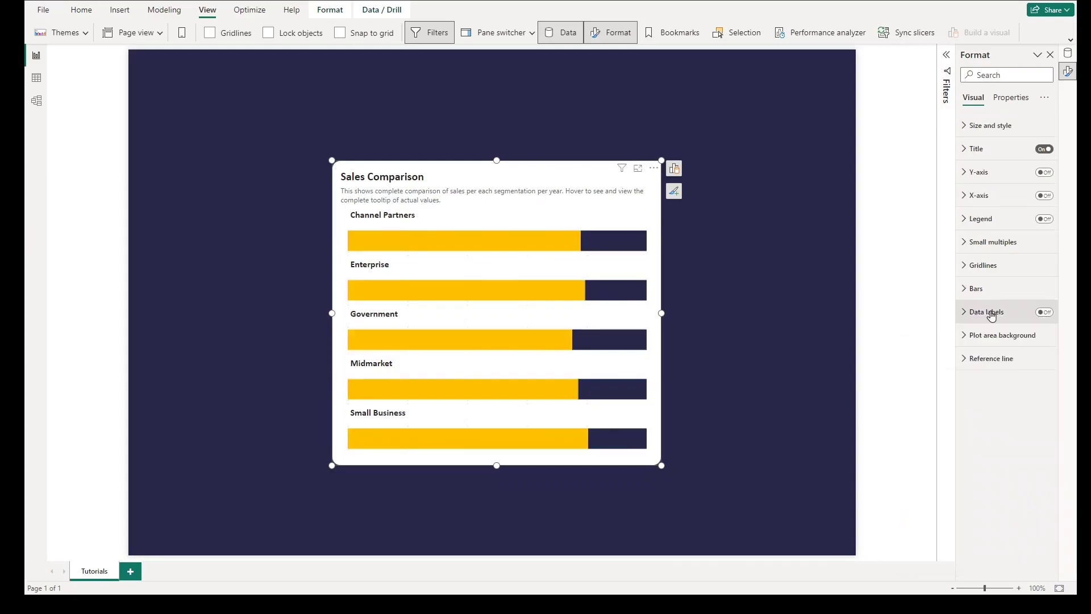
# - Turn on the data labels and set the 2014 series' label color to black
pyautogui.click(1045, 312)
pyautogui.click(966, 312)
pyautogui.scroll(-2, 983, 324)
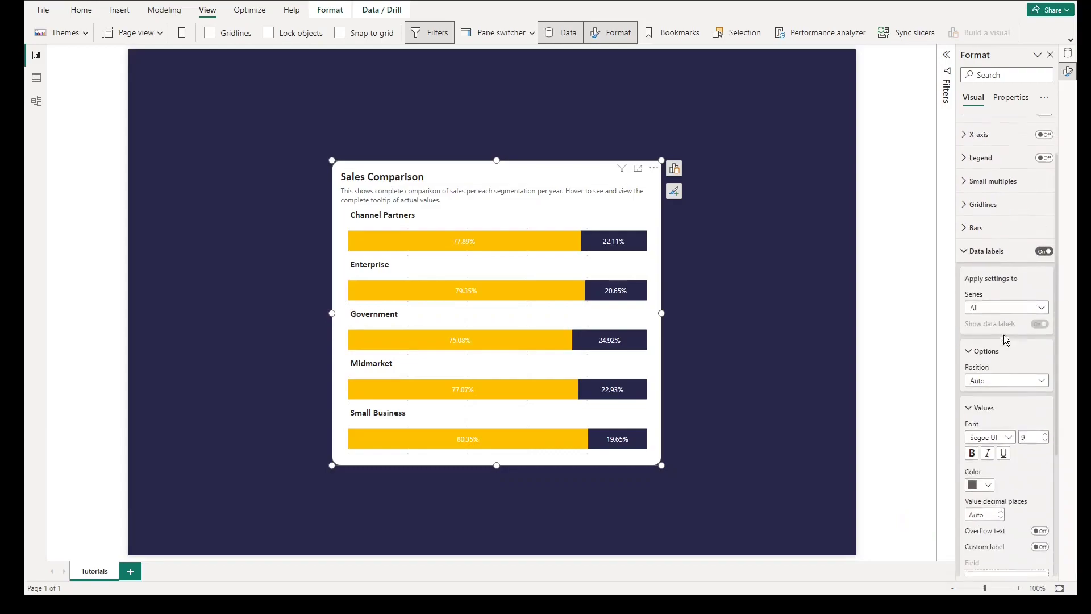
pyautogui.click(998, 305)
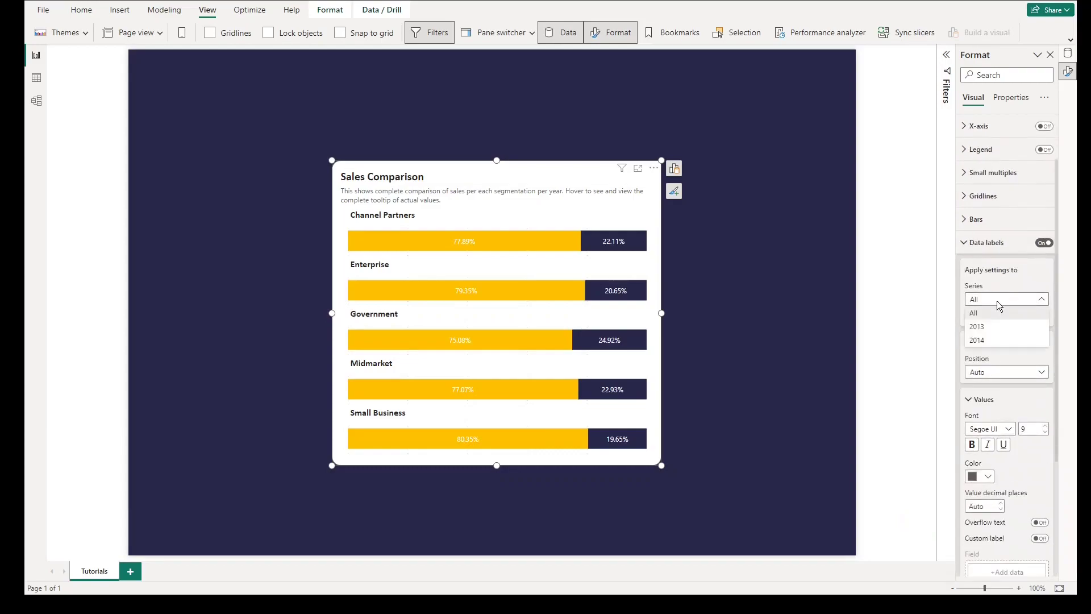
pyautogui.click(998, 340)
pyautogui.click(984, 479)
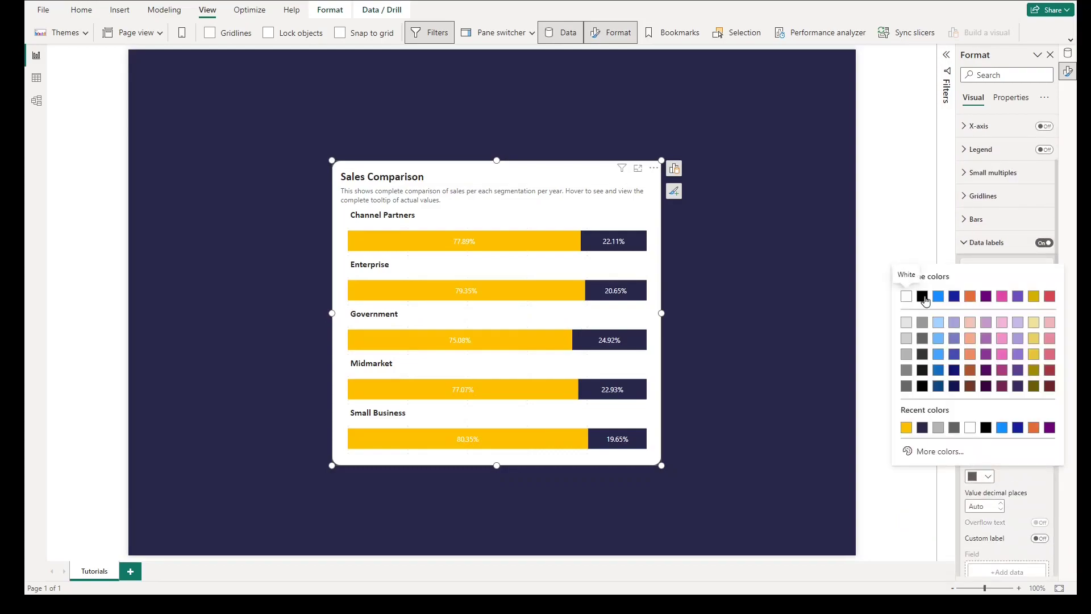
pyautogui.click(922, 297)
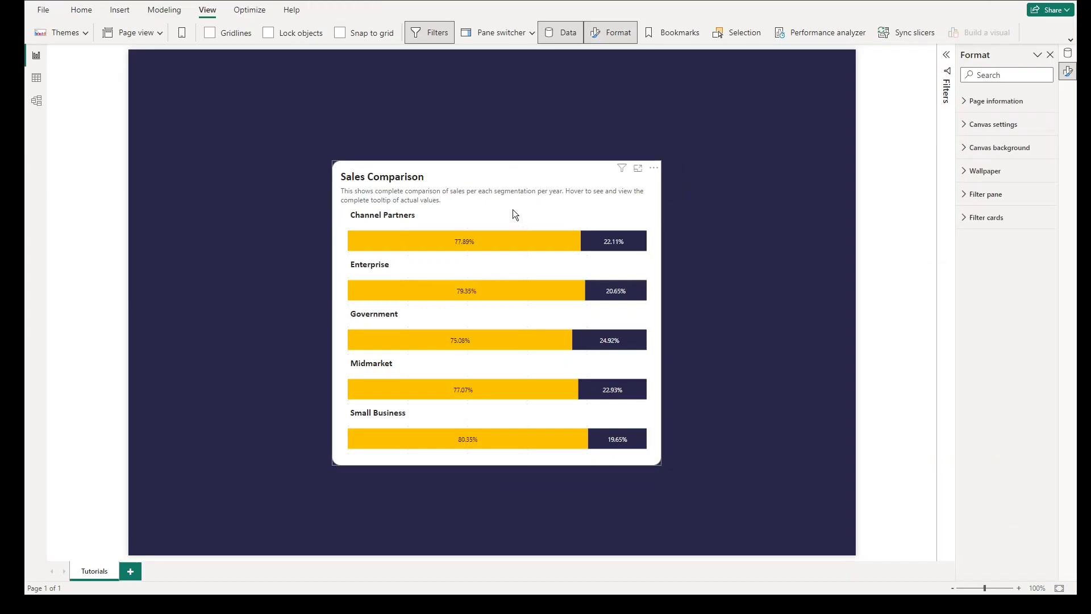
# - Turn on customized spacing for the chart's title and set the space below the subtitle to 10 px
pyautogui.click(519, 207)
pyautogui.click(965, 149)
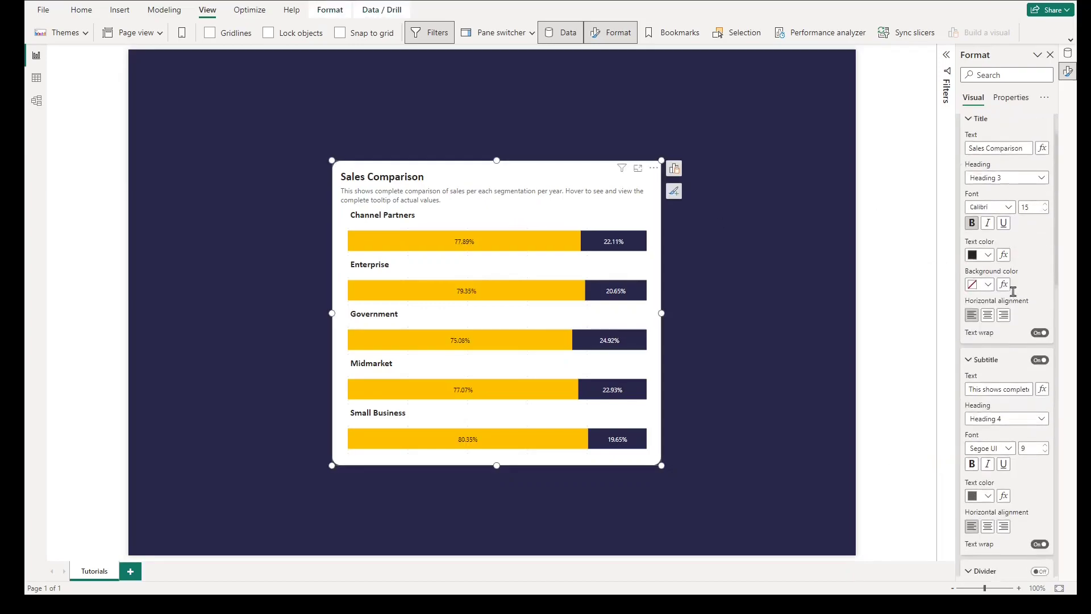
pyautogui.scroll(-5, 1006, 369)
pyautogui.click(1040, 430)
pyautogui.scroll(-3, 1003, 398)
pyautogui.click(1001, 346)
pyautogui.click(1001, 348)
pyautogui.click(1002, 347)
pyautogui.click(1002, 348)
pyautogui.click(1001, 347)
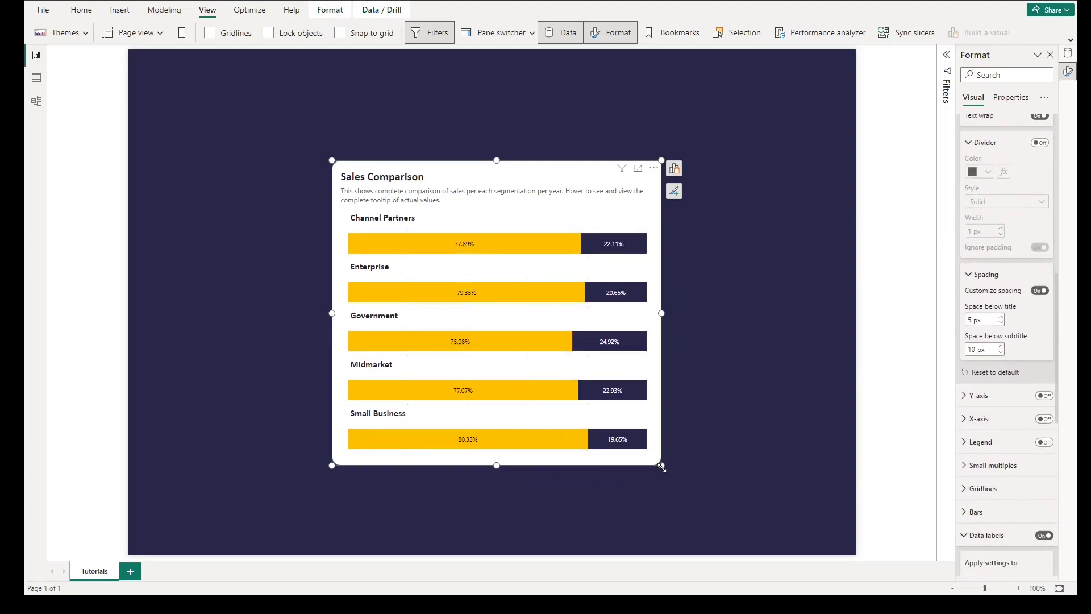
# - Resize the chart card to be narrower and taller, reposition it near the page's center, and deselect it
pyautogui.moveTo(662, 467); pyautogui.dragTo(616, 489)
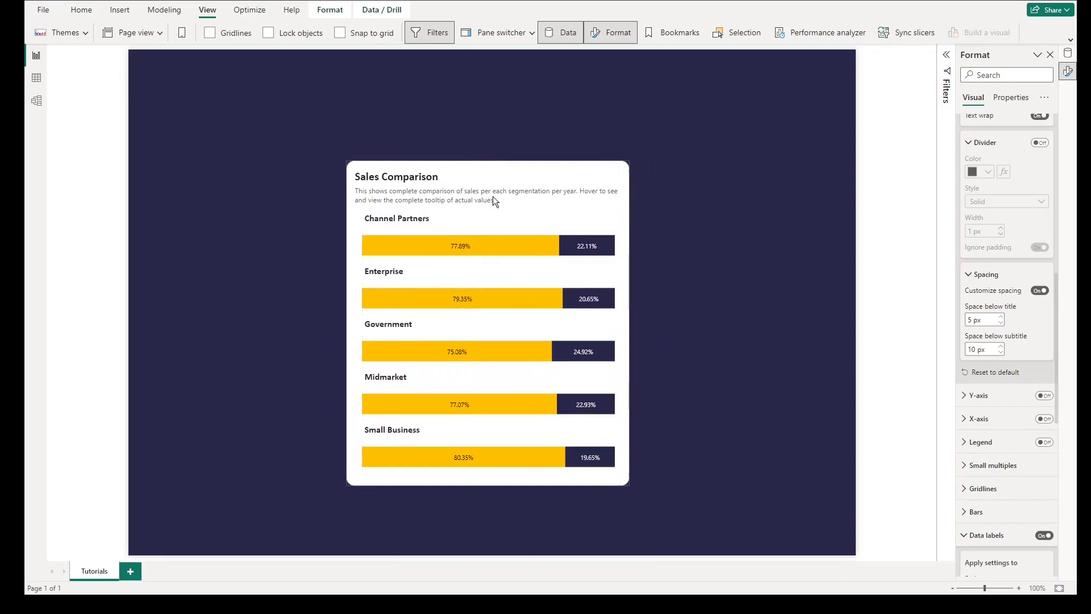
pyautogui.moveTo(495, 196); pyautogui.dragTo(511, 192)
pyautogui.click(710, 256)
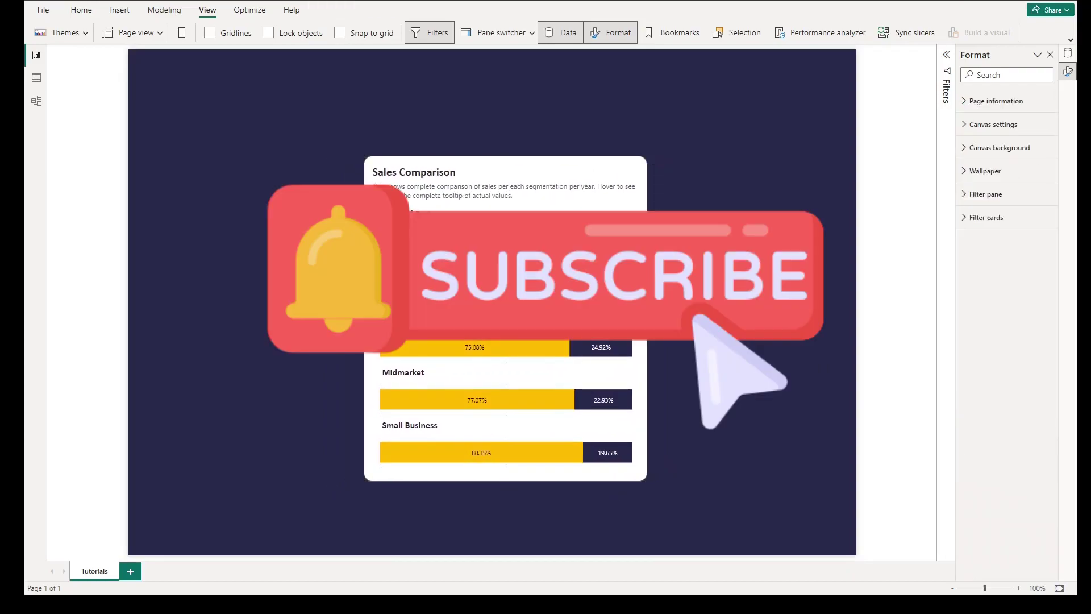